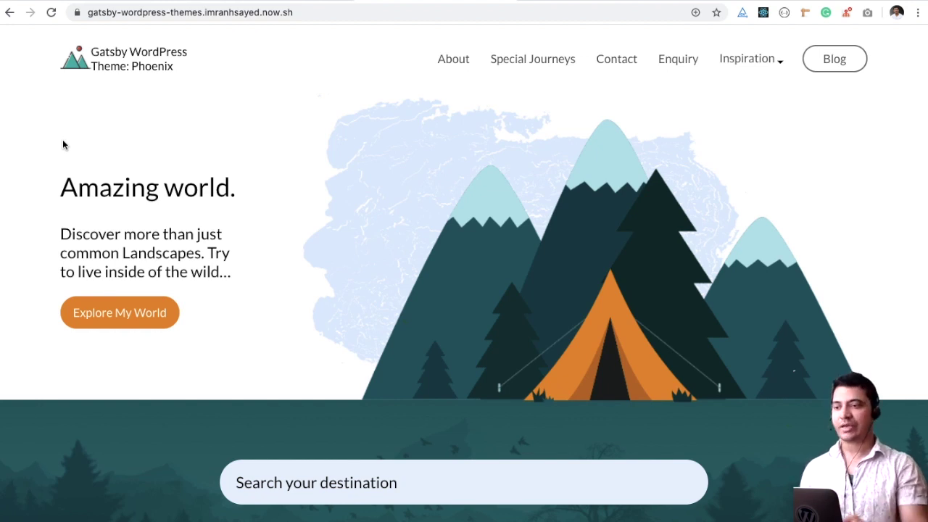
Scroll the Phoenix demo home page and highlight part of its web address.
scroll(208, 200, down, 3)
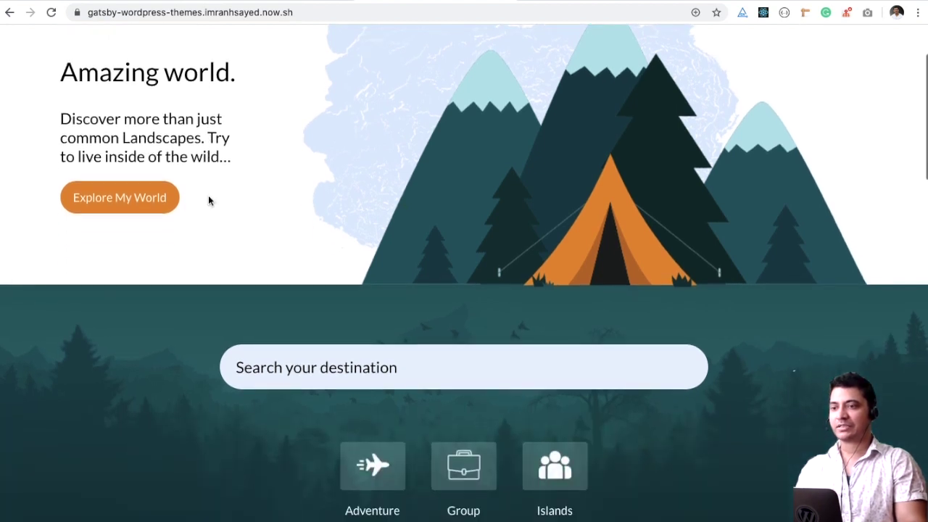
double_click(176, 13)
click(327, 107)
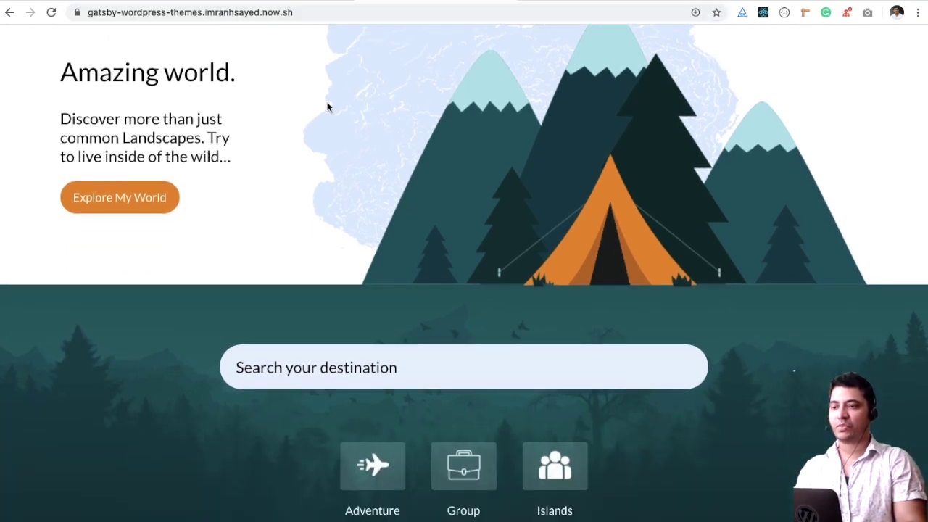
scroll(311, 222, down, 4)
scroll(313, 219, up, 7)
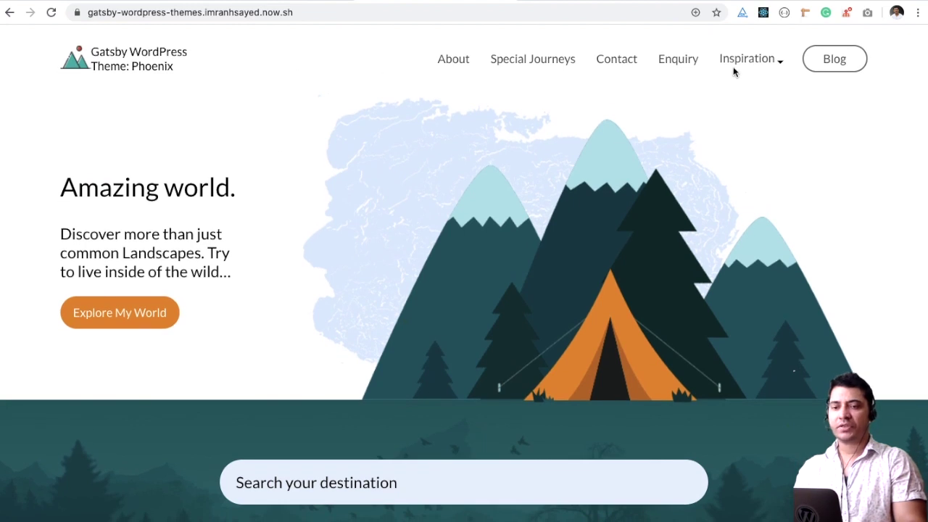
scroll(319, 258, down, 1)
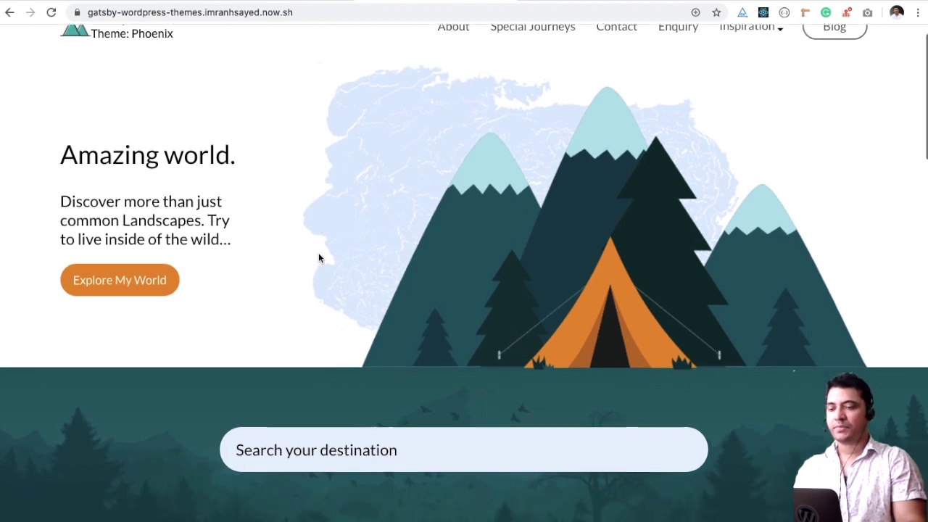
scroll(319, 259, down, 2)
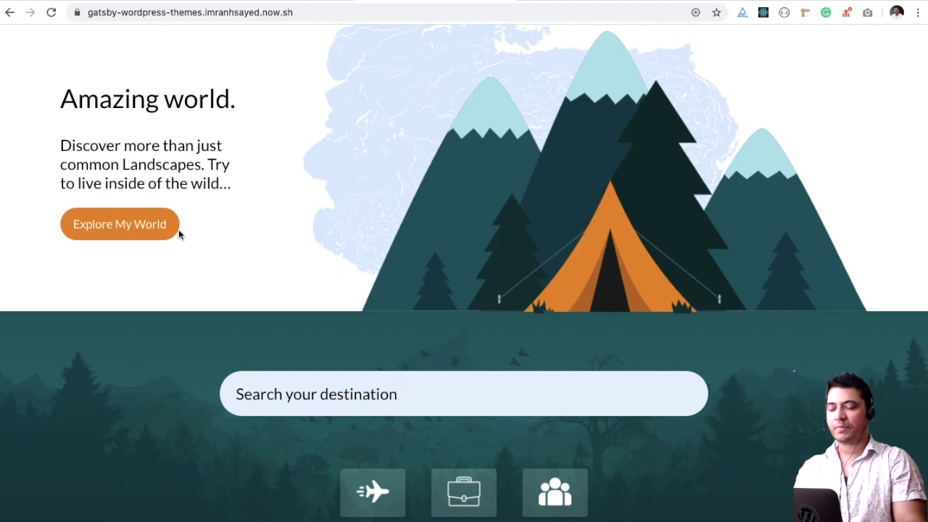
scroll(314, 316, down, 5)
Search destinations for 'hel', open the Hello world! post, then go back home.
click(396, 246)
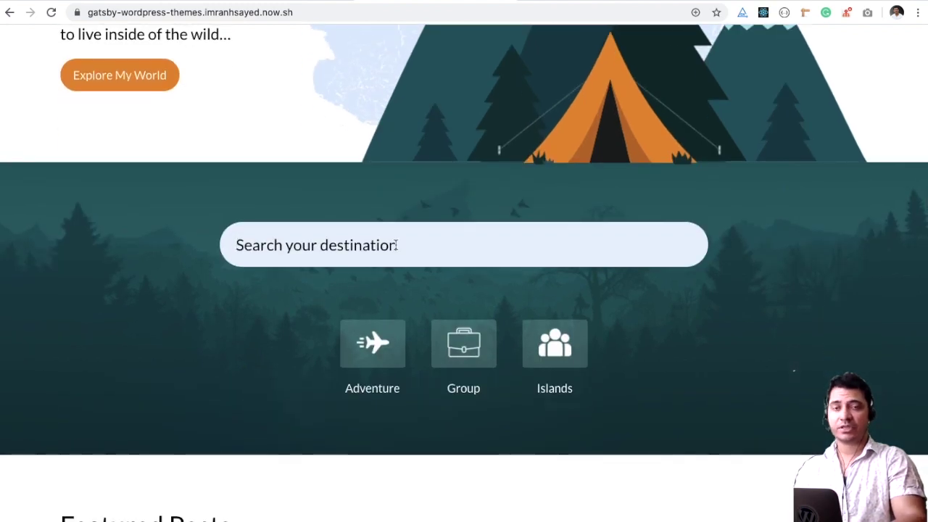
text(hel)
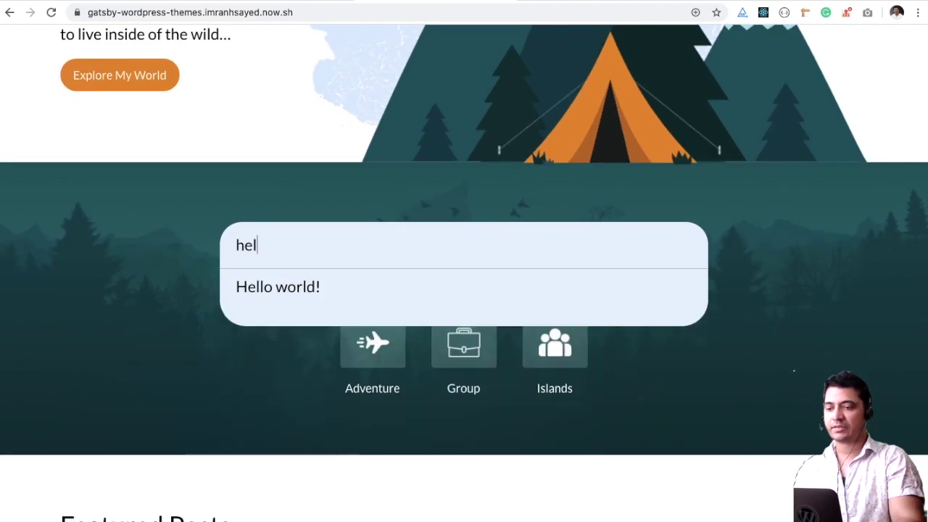
click(310, 287)
click(9, 13)
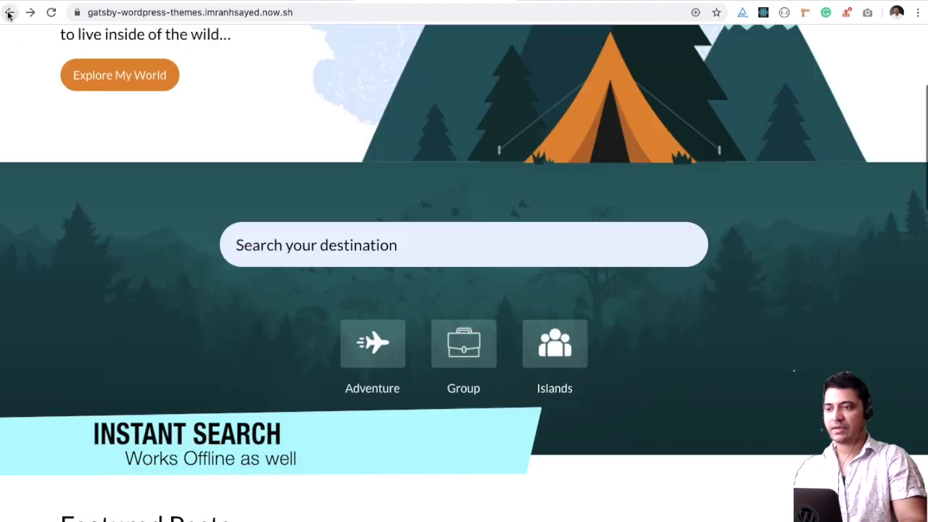
scroll(279, 183, down, 5)
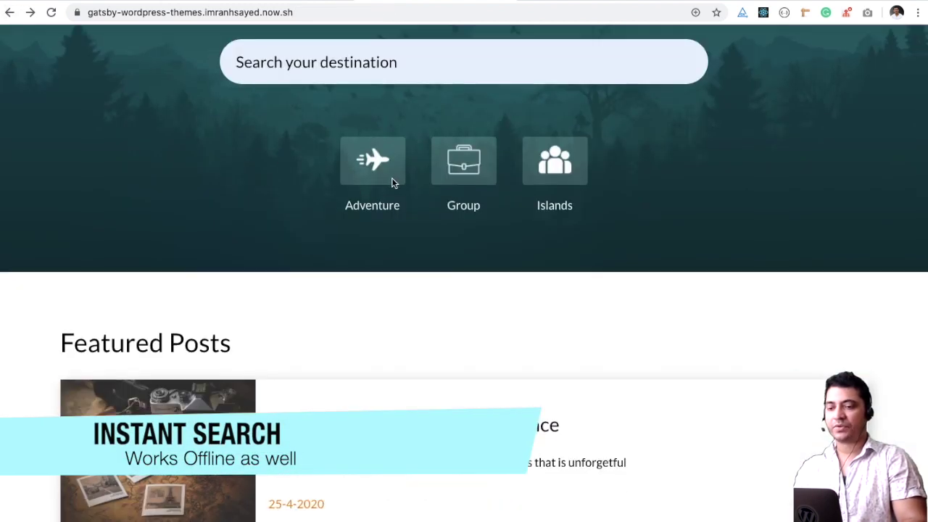
Open the Adventure category and scroll through its first page of posts, zoomed in.
click(383, 205)
scroll(507, 290, down, 5)
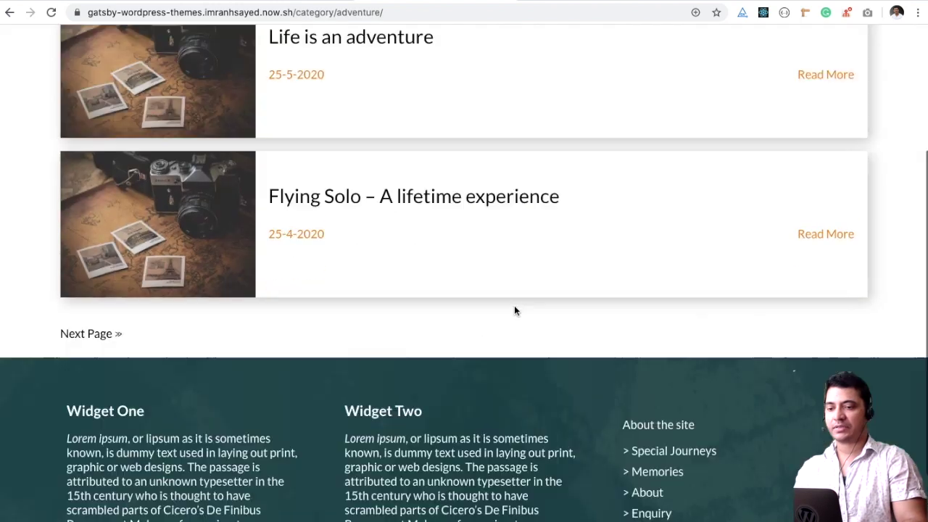
scroll(514, 310, down, 2)
scroll(514, 311, up, 10)
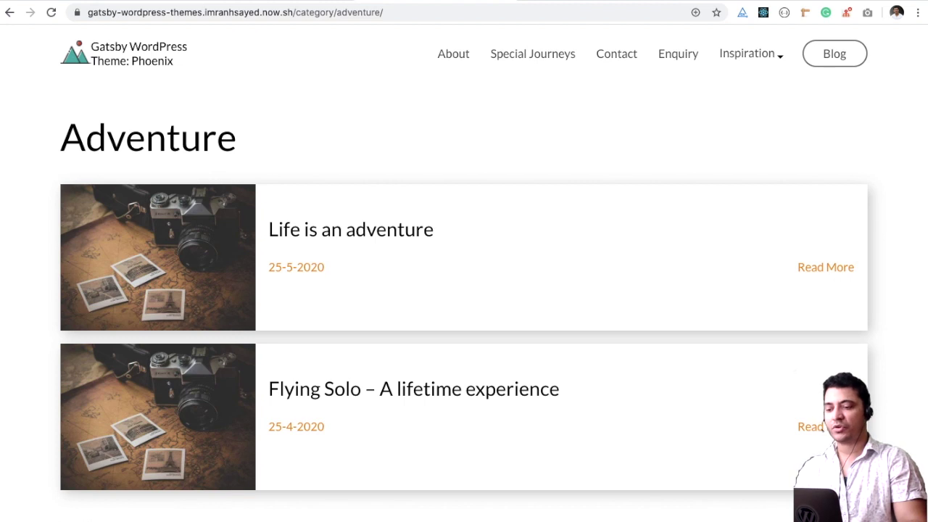
scroll(128, 381, down, 3)
key(super+equal)
key(super+equal)
key(super+equal)
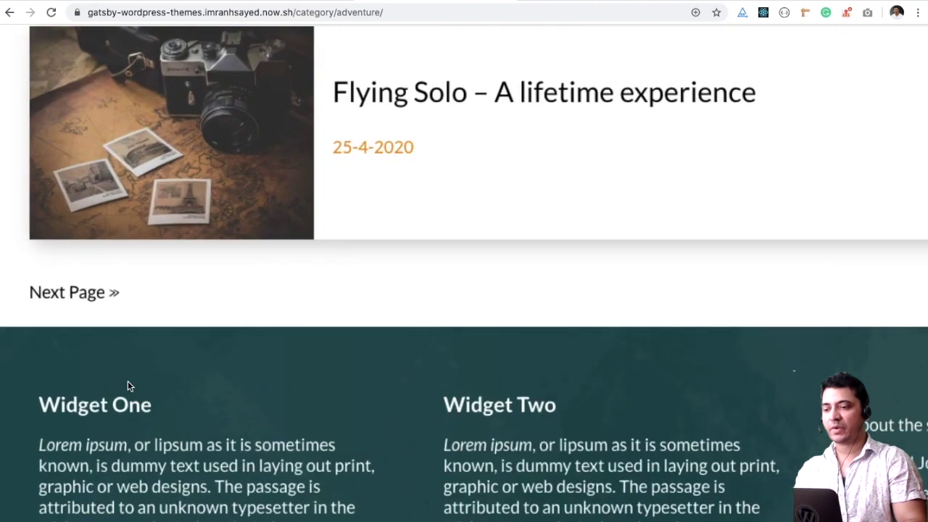
Load the second page of Adventure posts, reset the zoom, and return home.
click(95, 292)
key(super+minus)
key(super+minus)
key(super+minus)
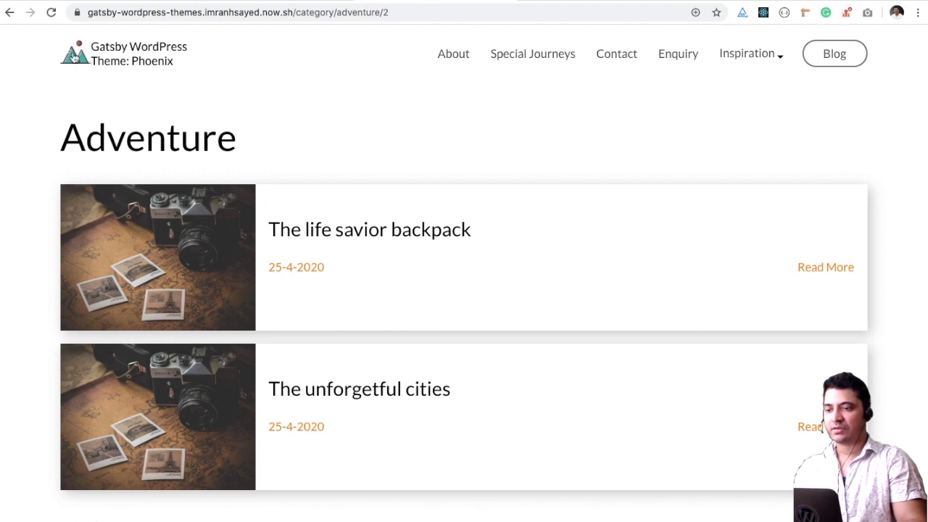
click(71, 50)
scroll(309, 273, down, 5)
Read the Flying Solo – A lifetime experience Featured Post, then go back.
scroll(310, 276, down, 4)
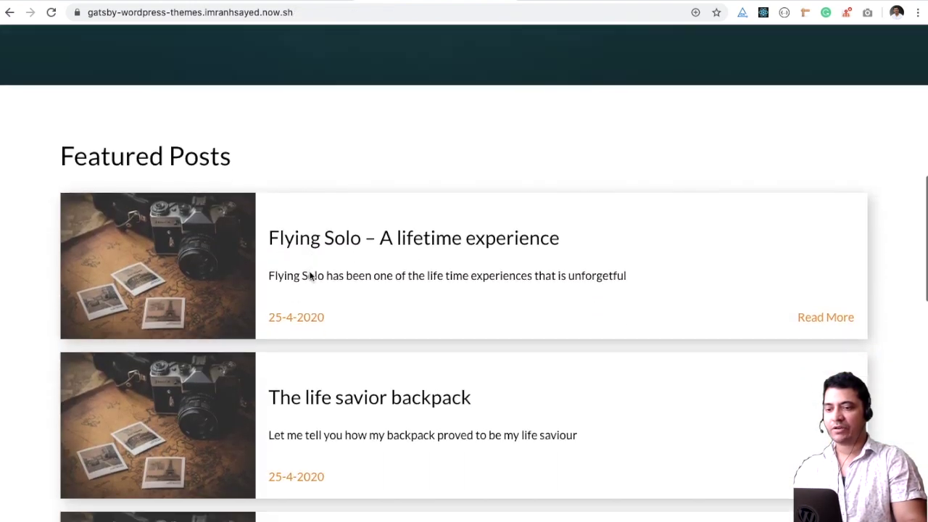
scroll(308, 272, down, 1)
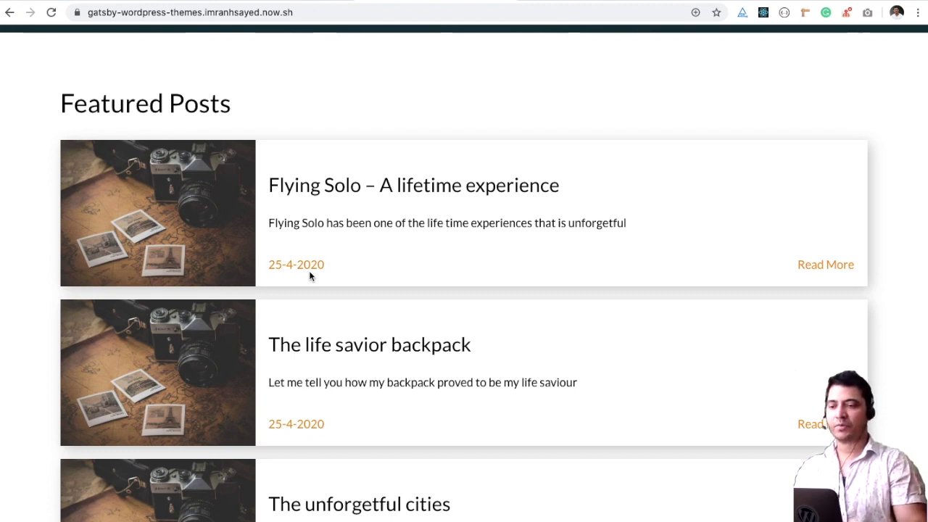
scroll(309, 270, down, 3)
click(822, 206)
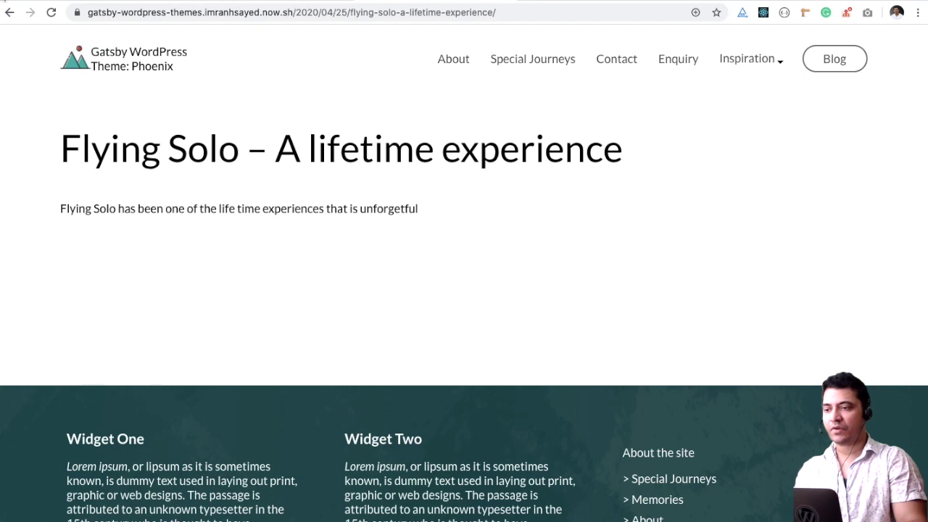
click(8, 13)
click(8, 13)
Open the full Blog listing with View All.
scroll(616, 327, up, 3)
scroll(617, 327, down, 5)
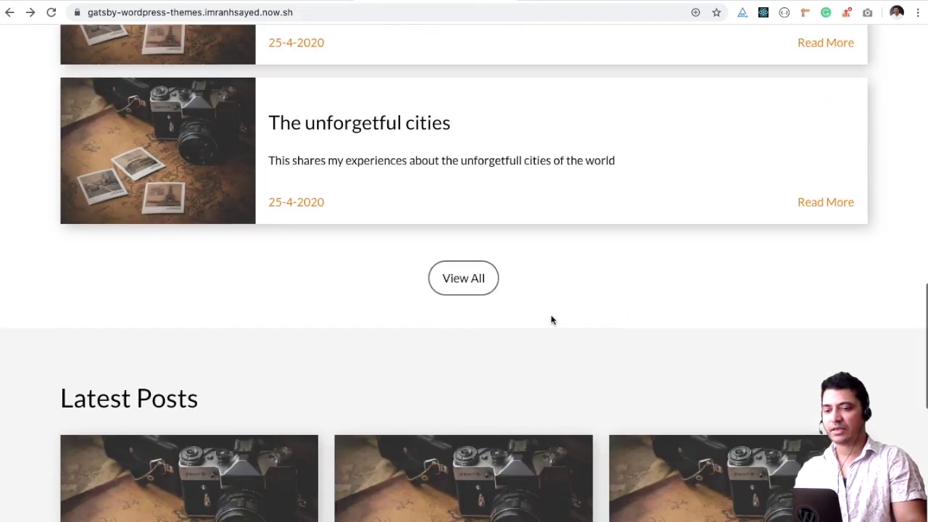
click(462, 290)
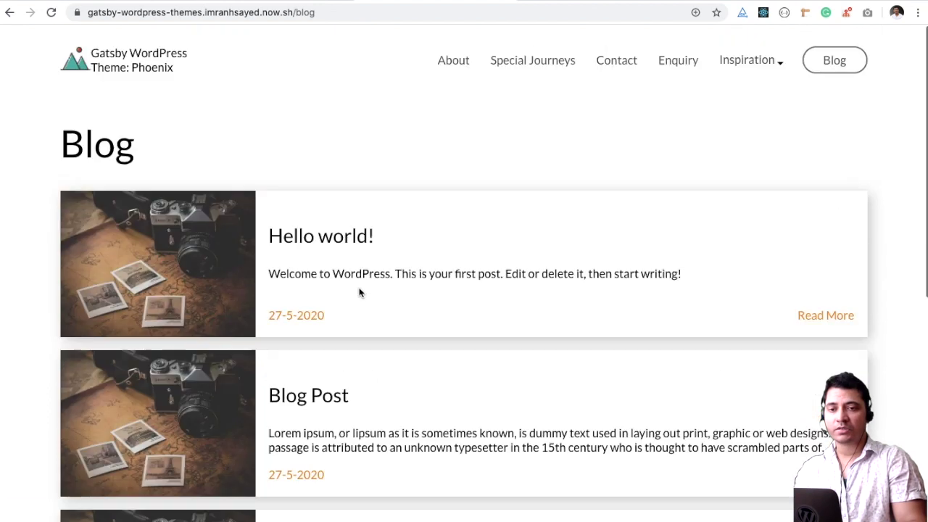
Peek at the Life happens when you are busy making plans post and return.
scroll(432, 249, down, 3)
scroll(433, 249, down, 4)
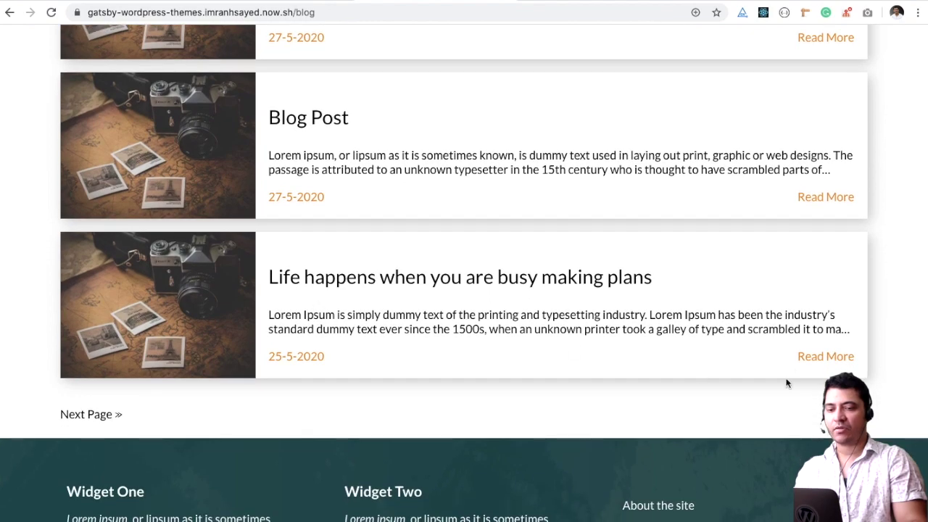
click(820, 356)
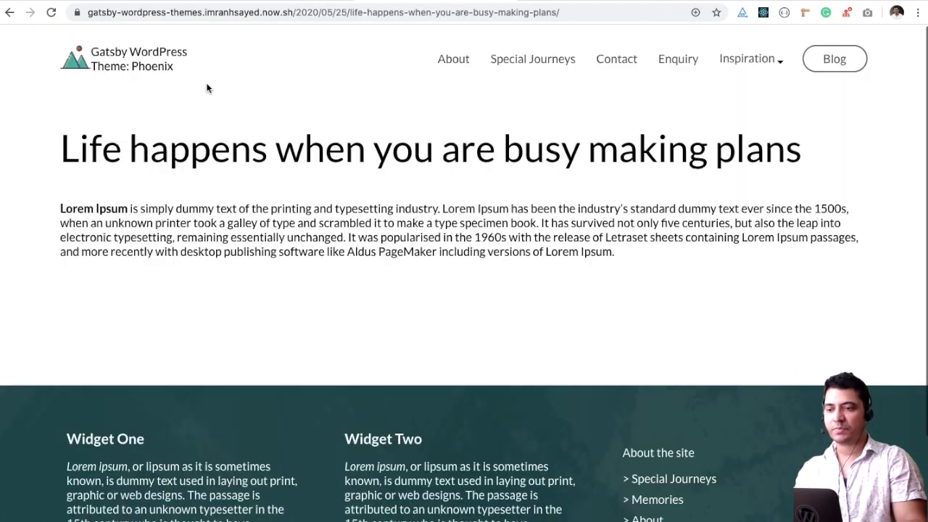
click(11, 13)
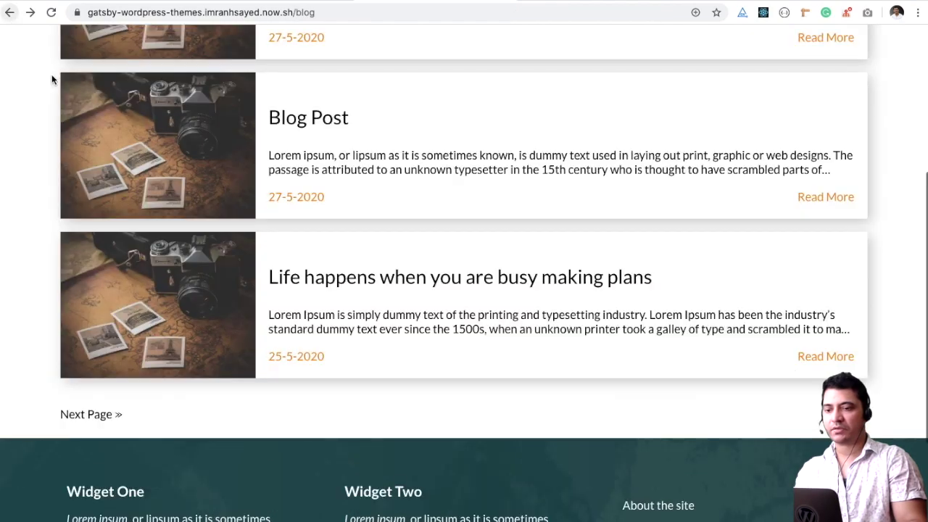
Page forward to blog page 3, then back to page 2.
click(86, 417)
scroll(86, 421, down, 10)
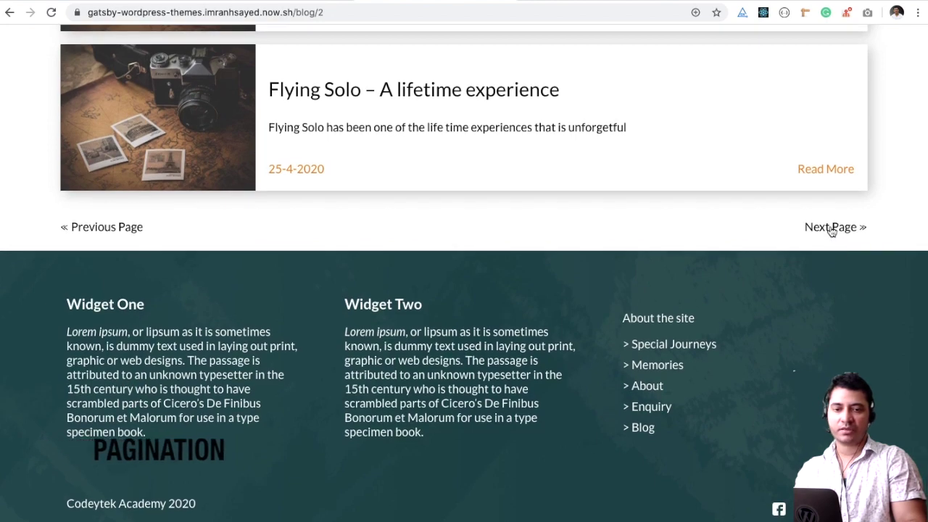
click(831, 229)
scroll(275, 279, down, 10)
click(125, 221)
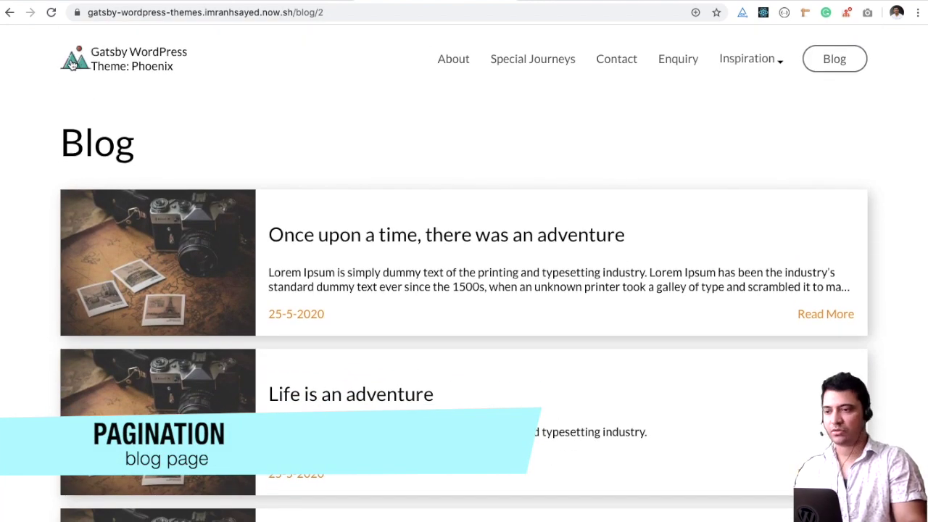
Return home, scroll down to the footer, and select the Widget Two heading and text.
click(73, 61)
scroll(283, 210, down, 3)
scroll(140, 112, up, 5)
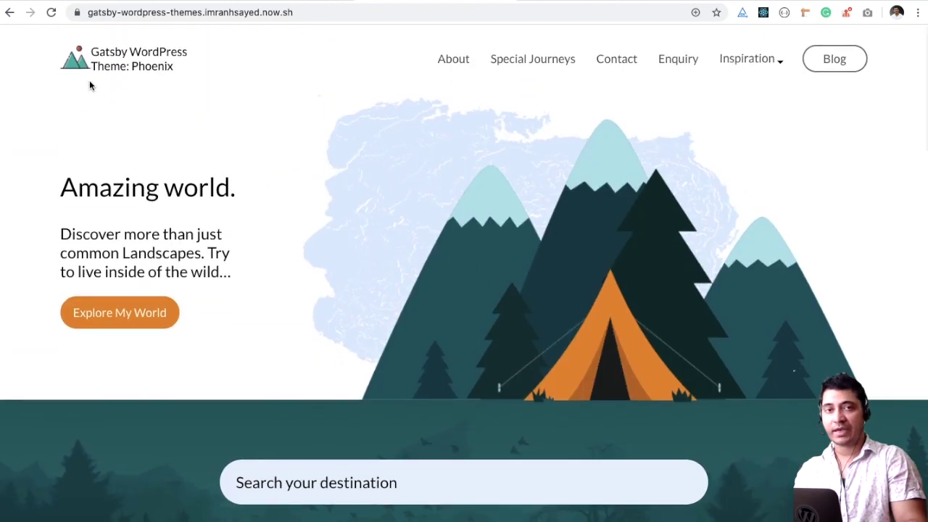
scroll(292, 189, down, 10)
scroll(291, 189, down, 3)
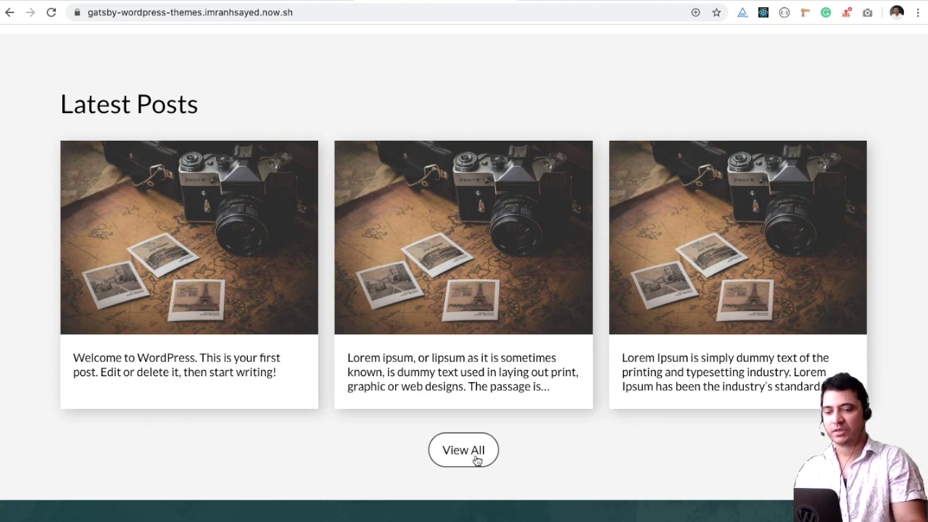
scroll(474, 460, down, 4)
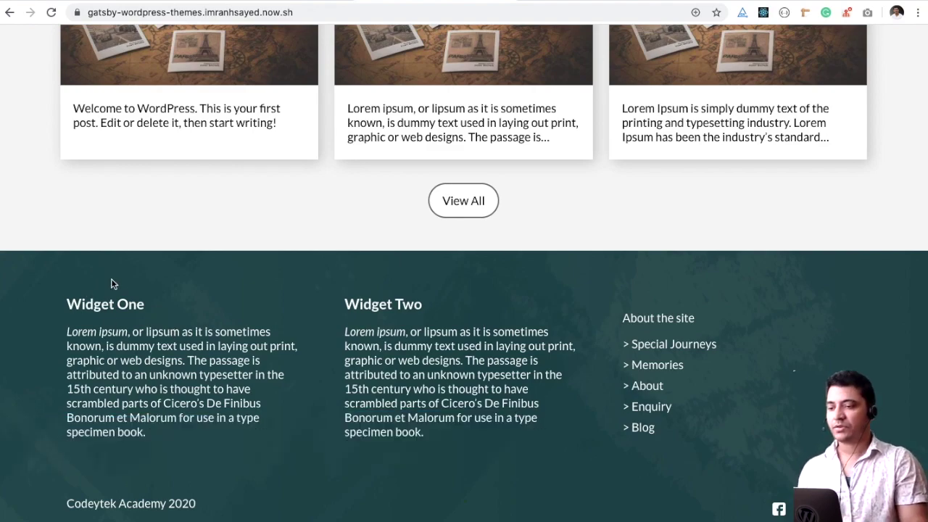
drag(193, 427, 65, 302)
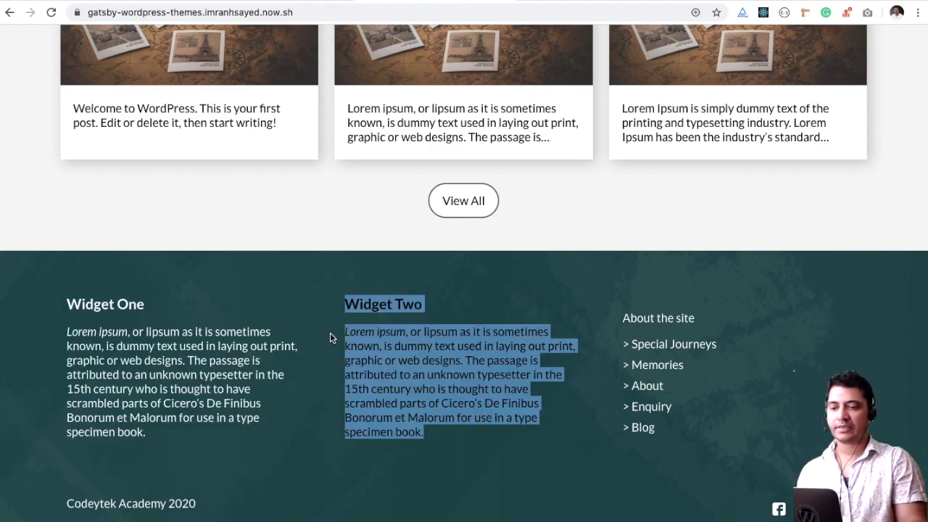
click(396, 319)
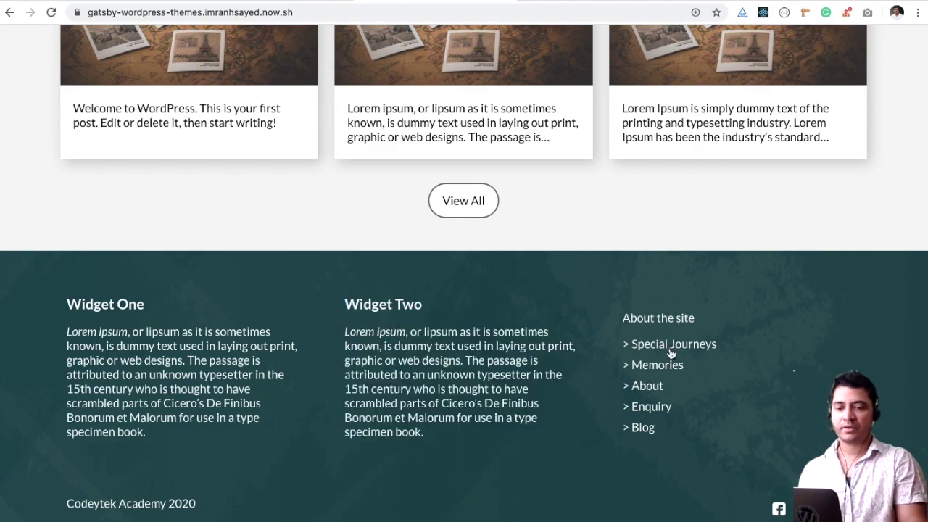
Go back to the home page and scroll through it.
click(645, 433)
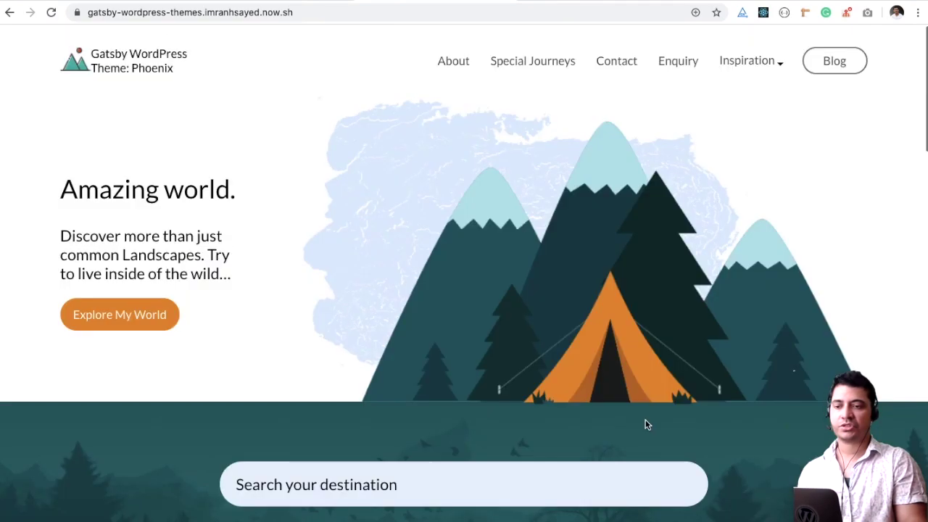
scroll(721, 232, down, 15)
scroll(658, 436, down, 4)
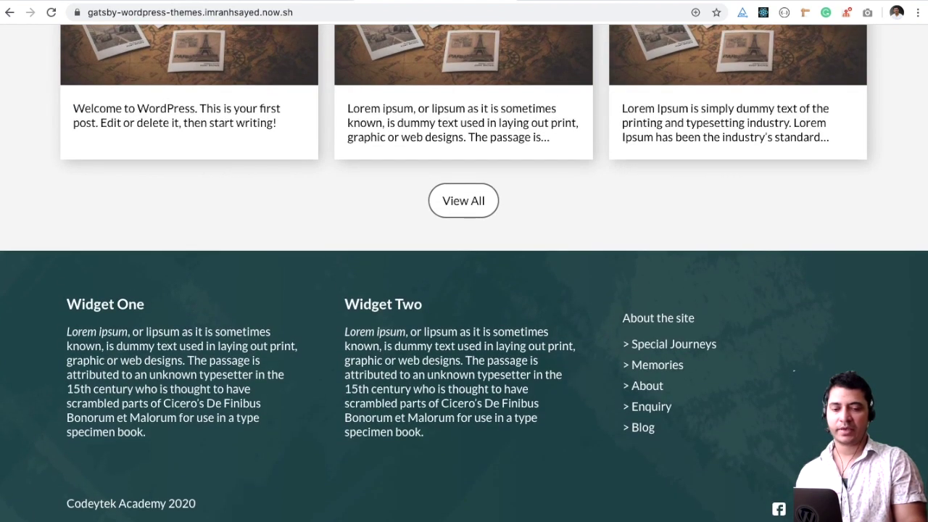
scroll(618, 387, up, 20)
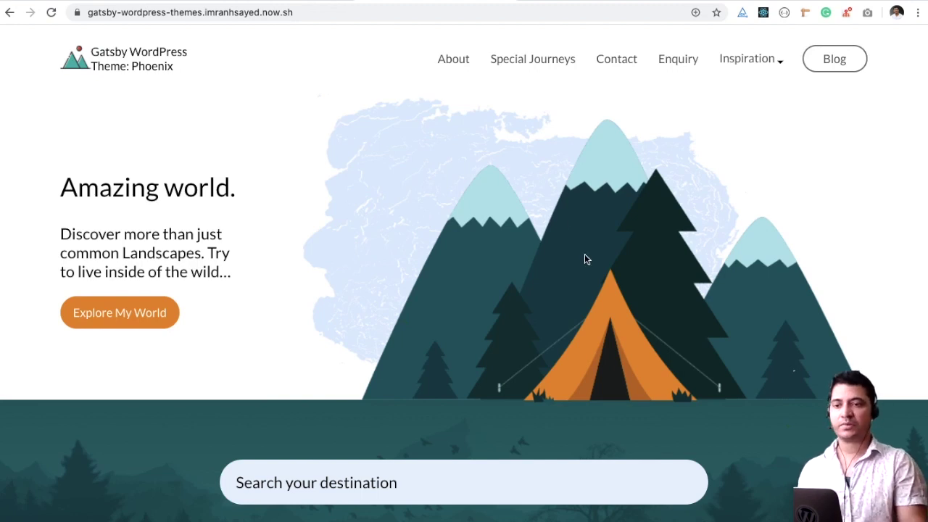
Open the About page, then visit the Blog page via the home page.
click(455, 64)
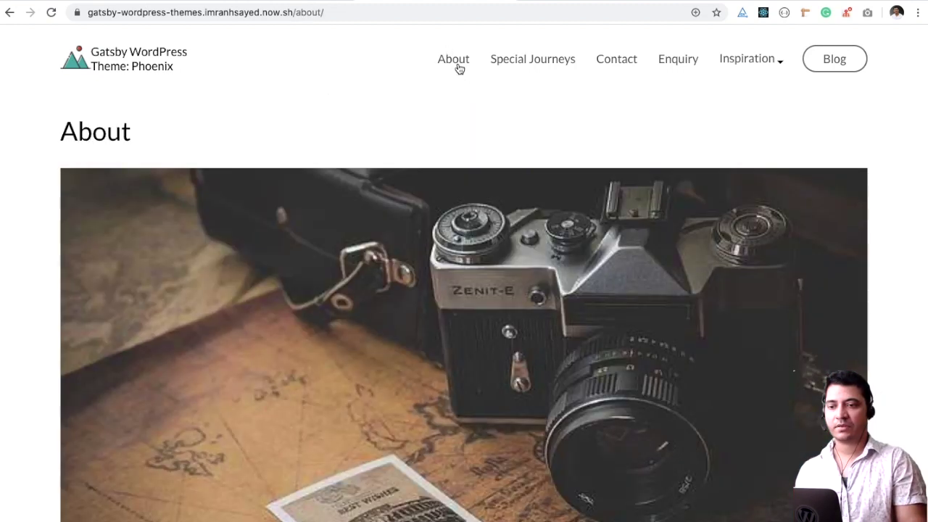
click(132, 64)
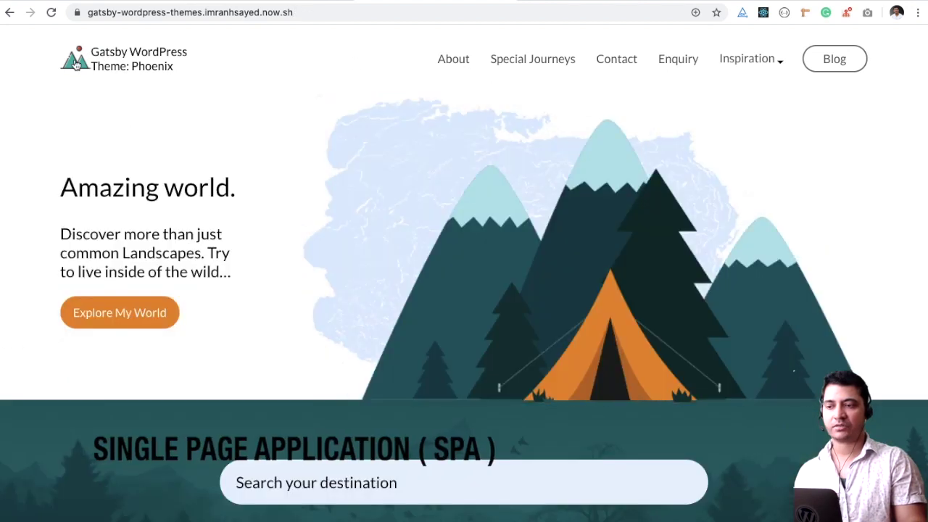
click(835, 59)
scroll(708, 165, down, 15)
scroll(707, 165, up, 15)
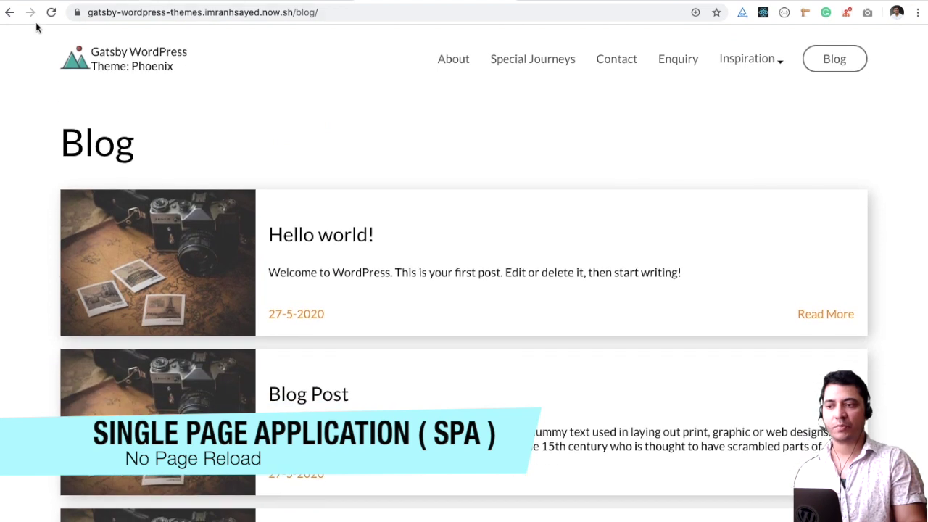
scroll(392, 197, down, 15)
scroll(391, 198, up, 15)
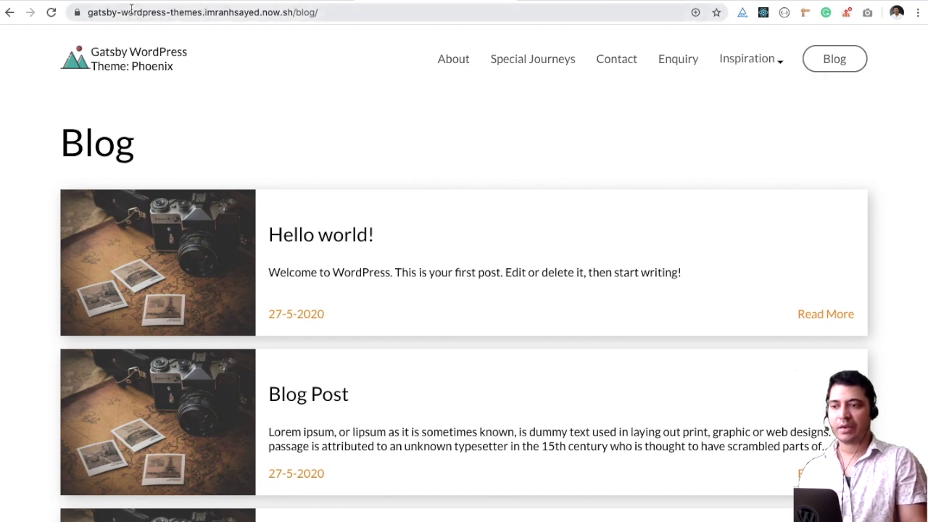
Open the Inspiration page, then view the full post list from home and return.
click(759, 61)
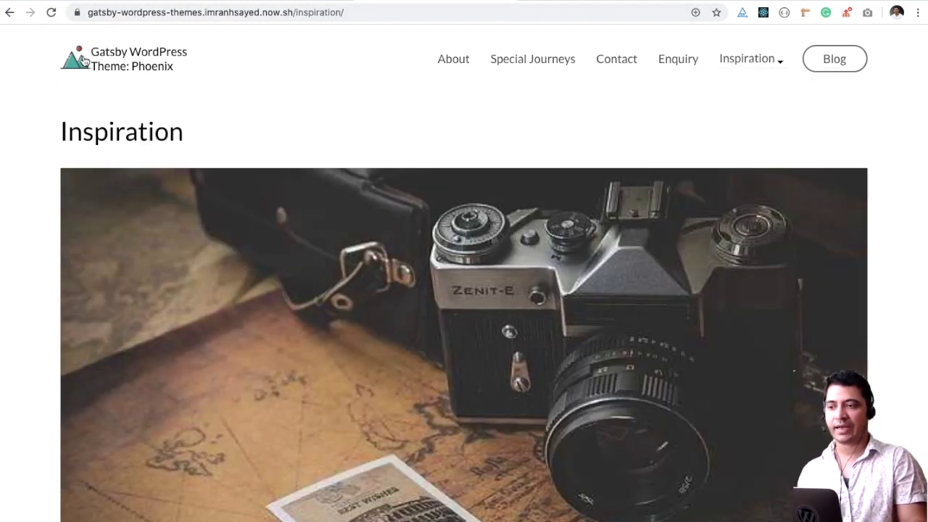
click(81, 58)
scroll(388, 412, down, 10)
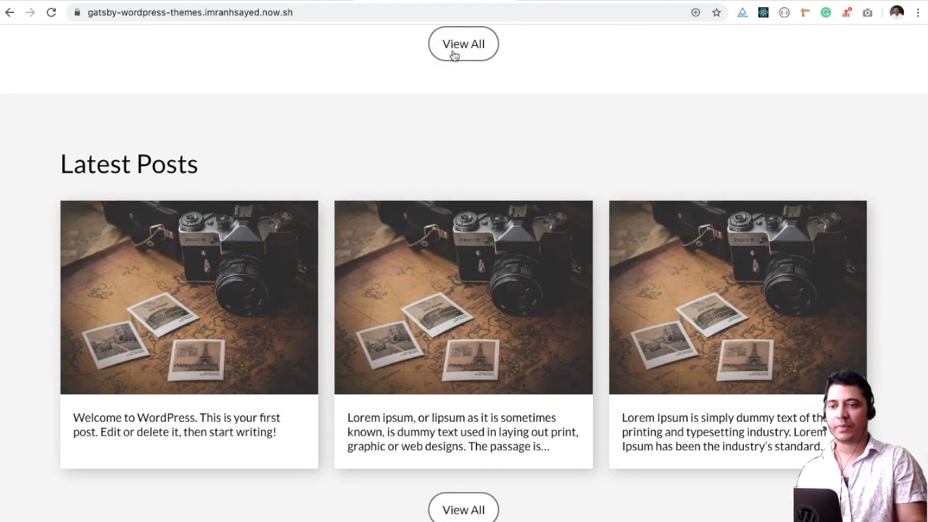
click(452, 48)
scroll(352, 275, down, 15)
scroll(353, 282, up, 15)
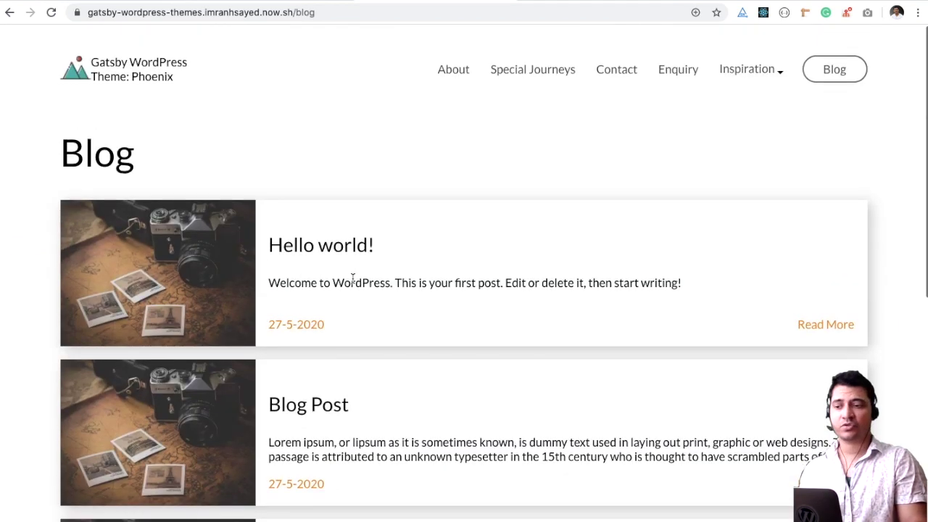
scroll(352, 280, down, 15)
scroll(352, 282, up, 15)
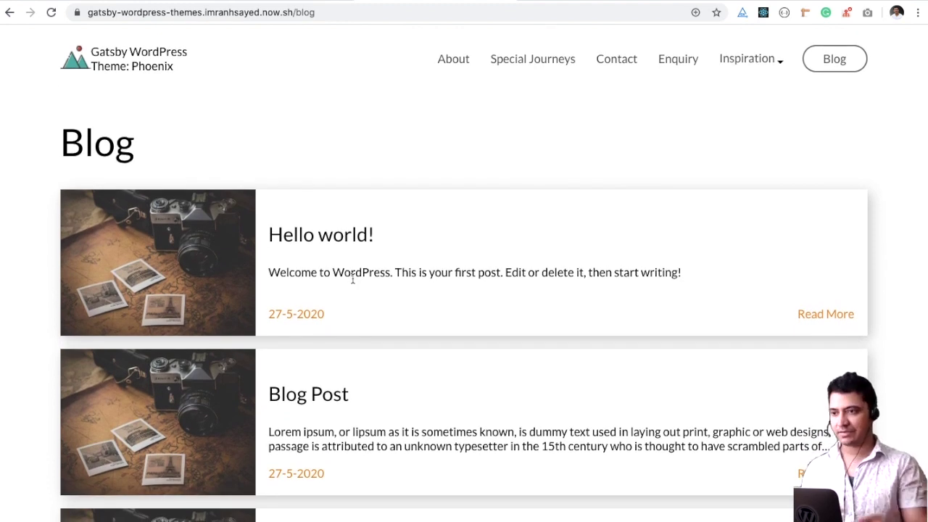
click(176, 65)
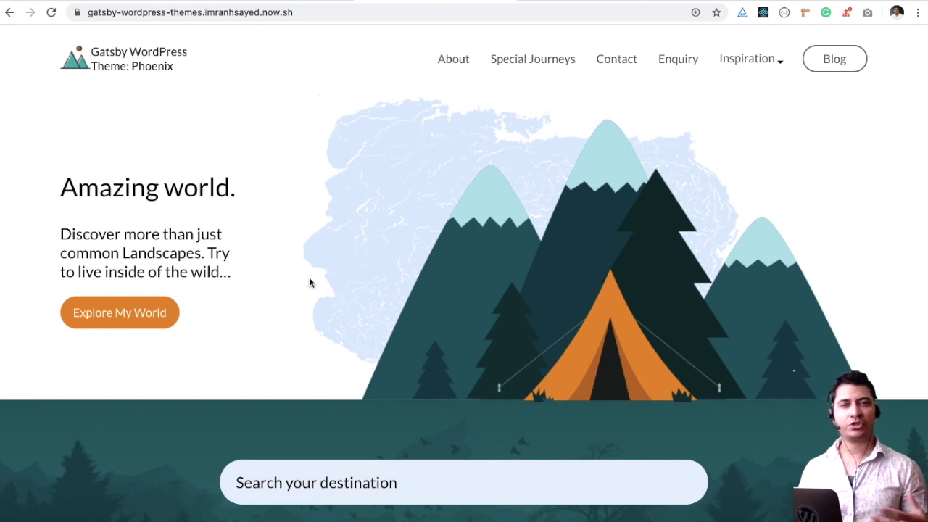
Reload the home page, open the full post list with View All, and reload it.
key(super+r)
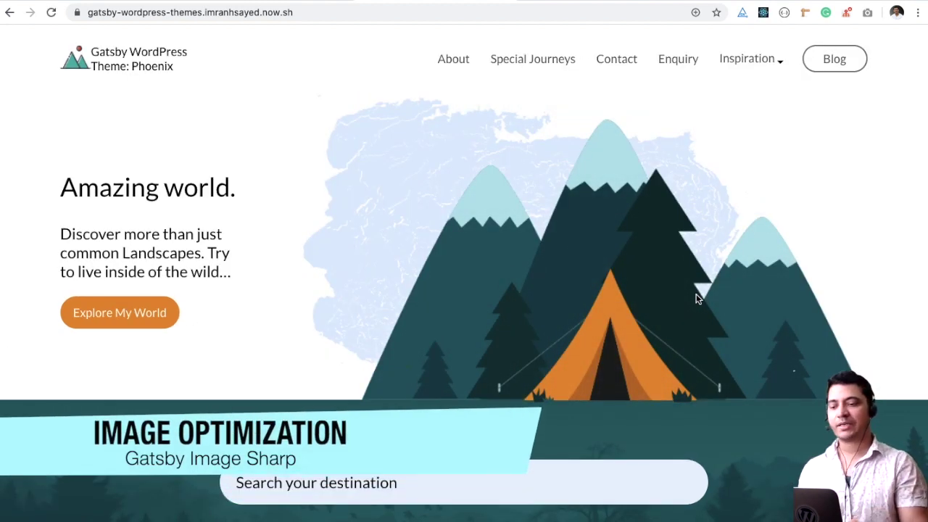
scroll(696, 299, down, 6)
scroll(696, 299, down, 7)
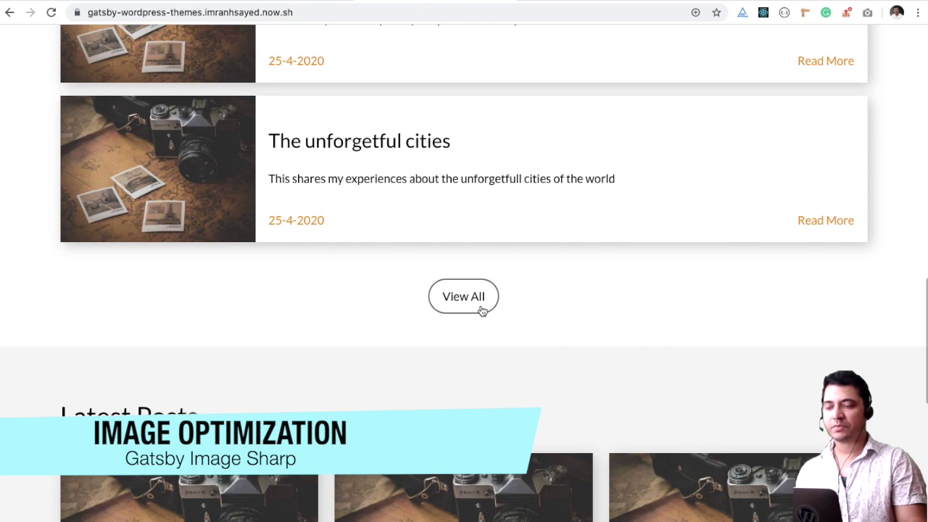
click(481, 308)
key(super+r)
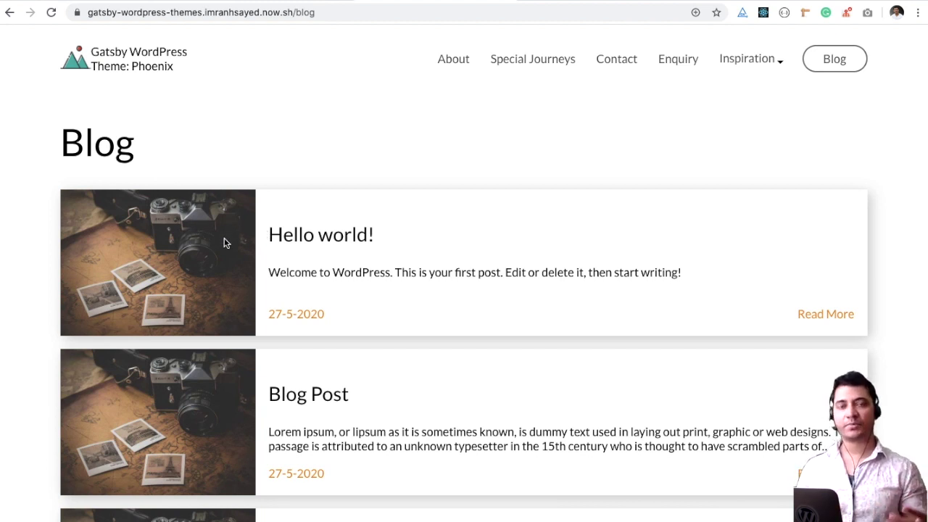
scroll(225, 243, up, 2)
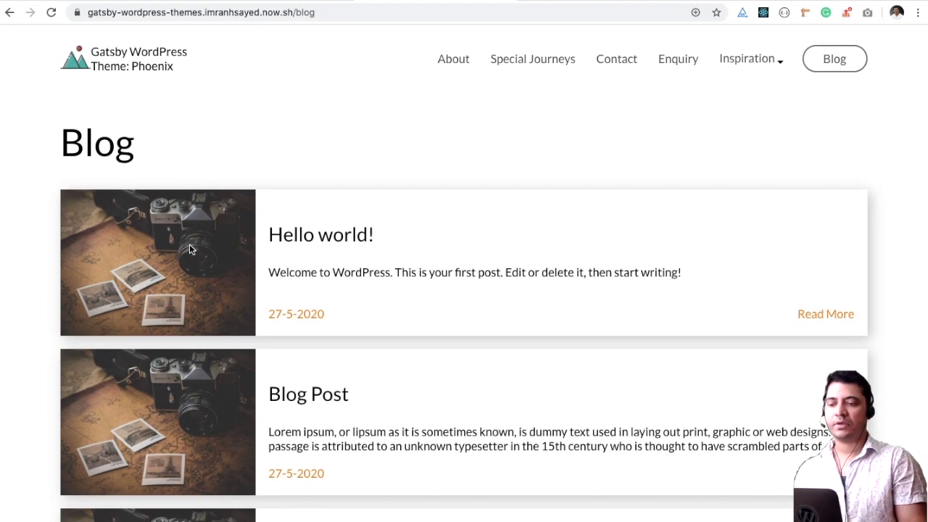
Return home and open the Blog listing again, scrolling through it.
click(76, 62)
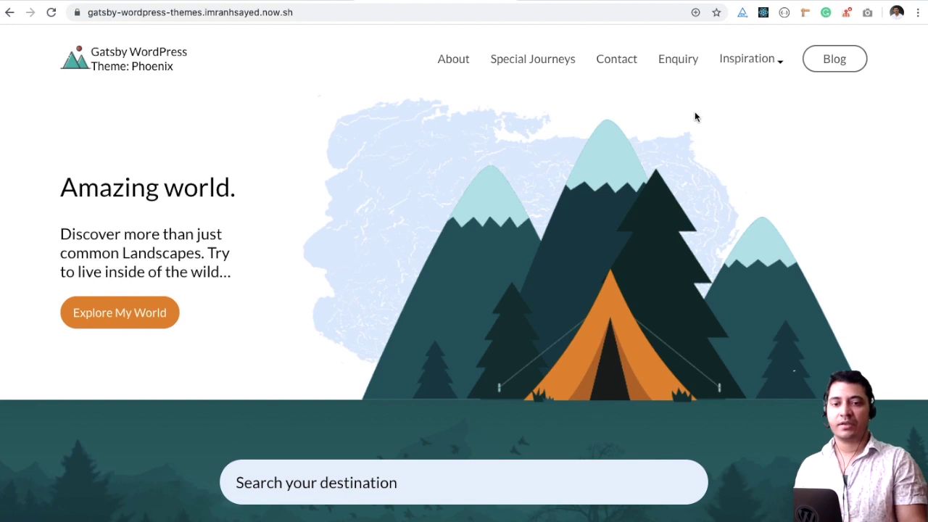
click(843, 64)
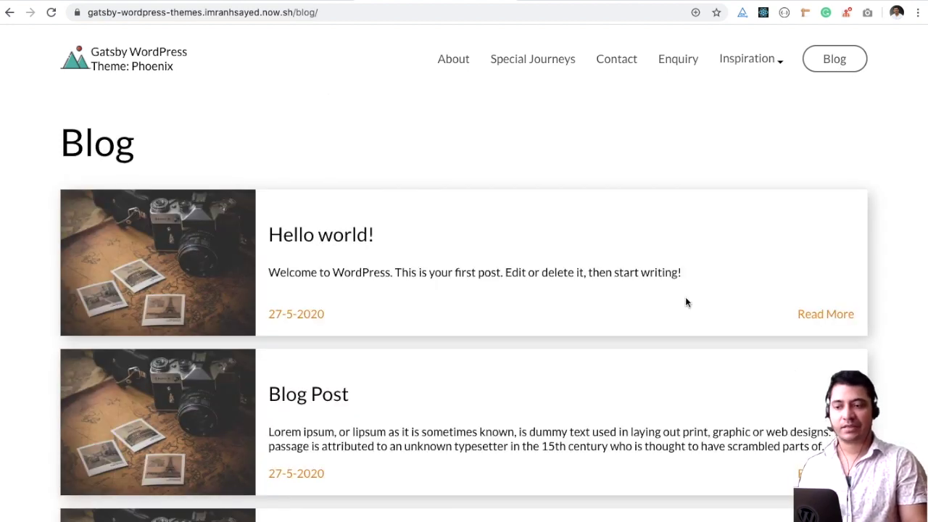
scroll(686, 302, down, 10)
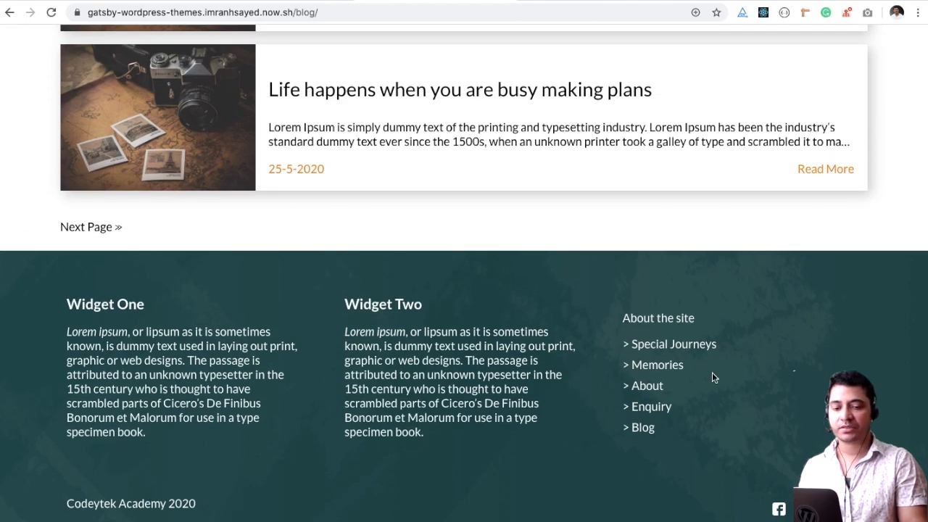
scroll(616, 356, up, 10)
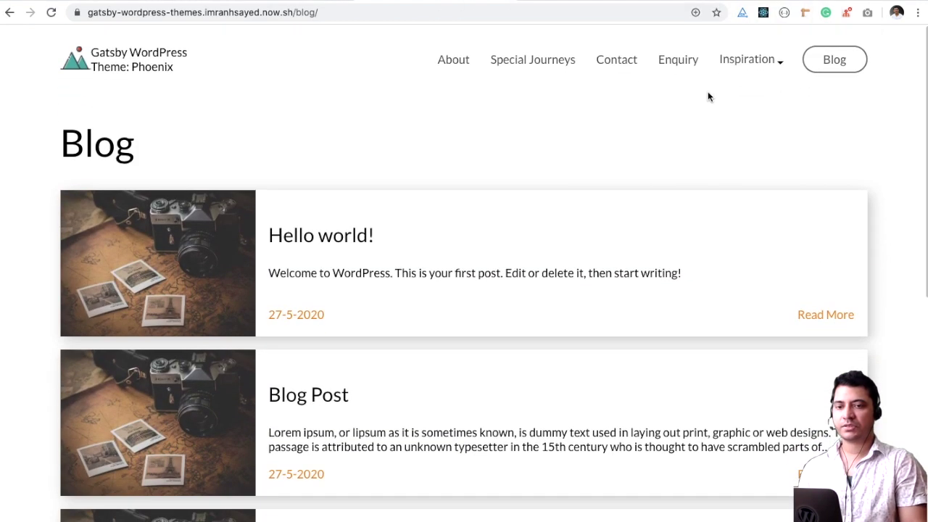
In the WordPress dashboard, open the custom field groups and edit the Front Page group.
click(599, 2)
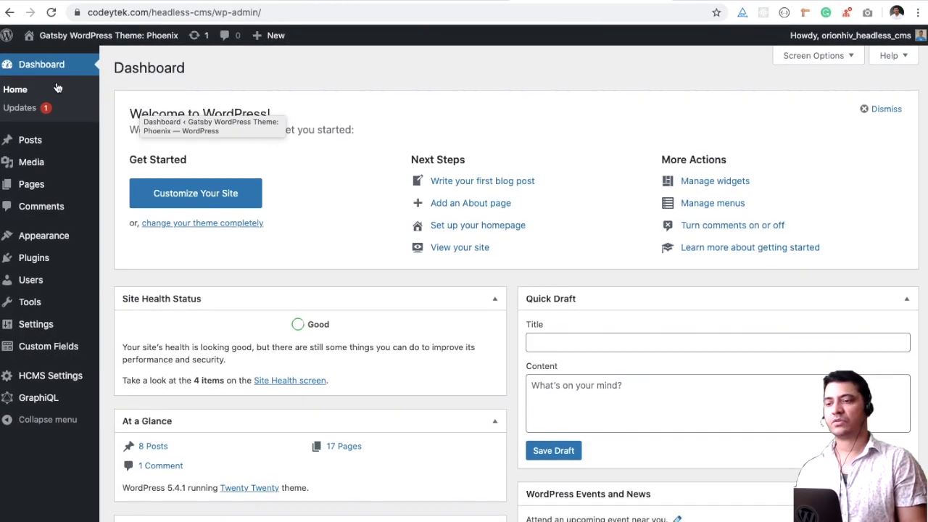
click(75, 346)
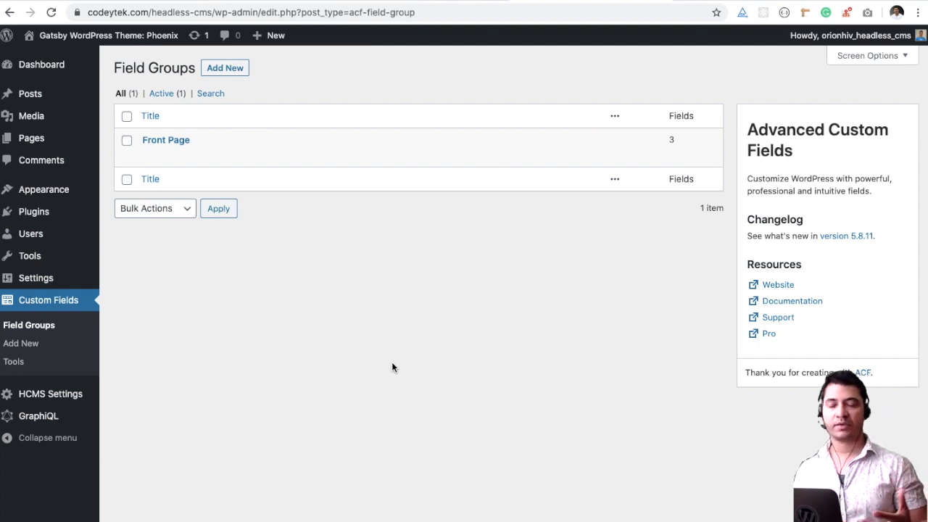
mouse_move(193, 155)
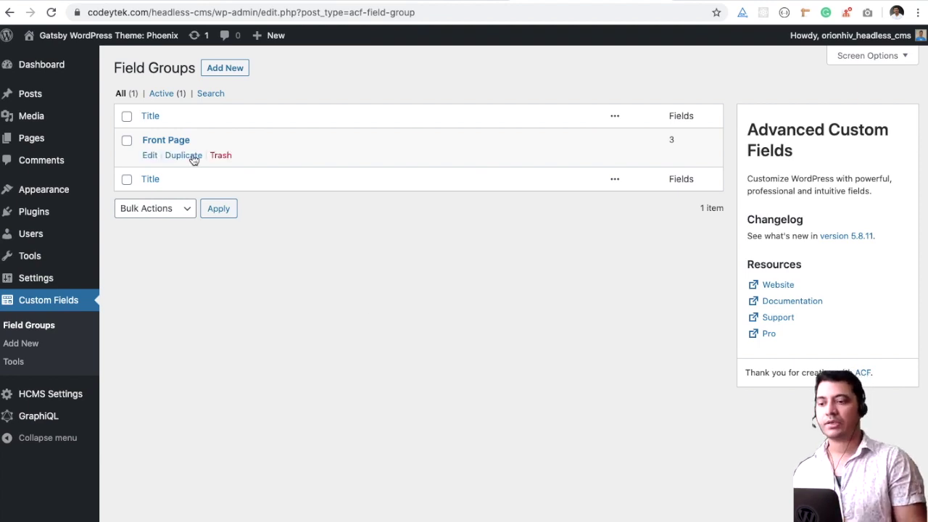
click(149, 156)
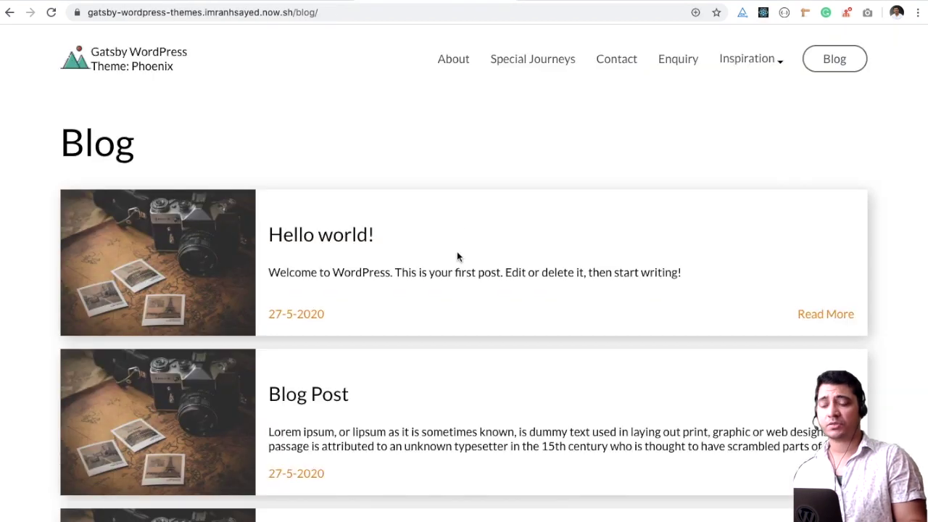
scroll(457, 257, down, 15)
scroll(455, 255, up, 15)
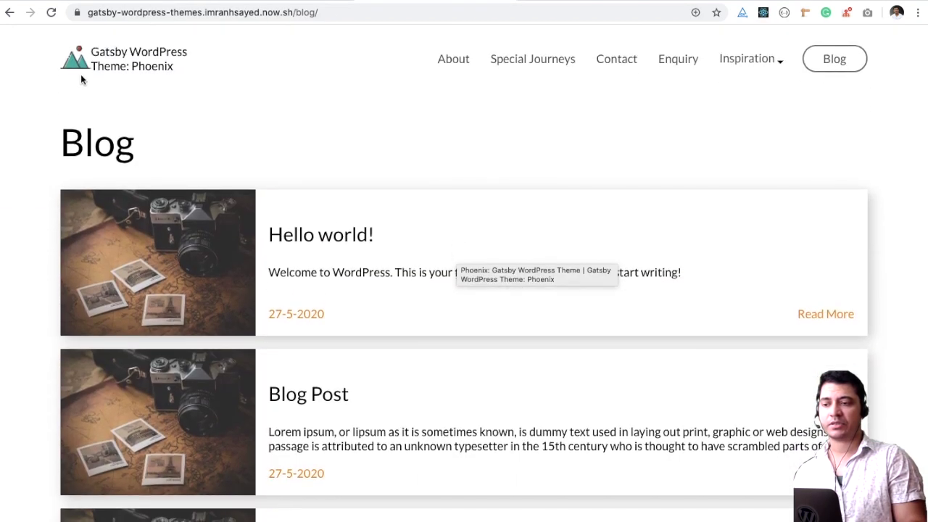
Glance at the live home page, then open Pages > All Pages in the admin.
click(73, 69)
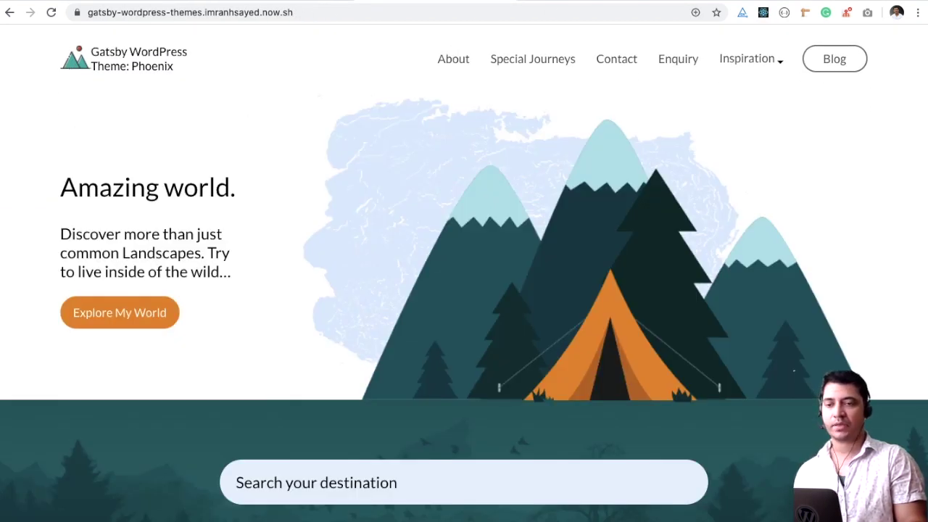
key(ctrl+Tab)
mouse_move(34, 142)
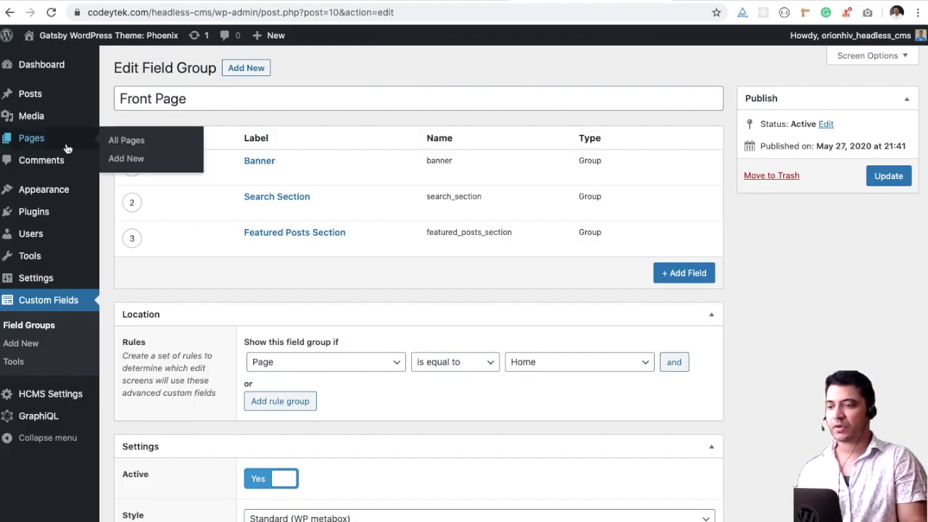
click(144, 146)
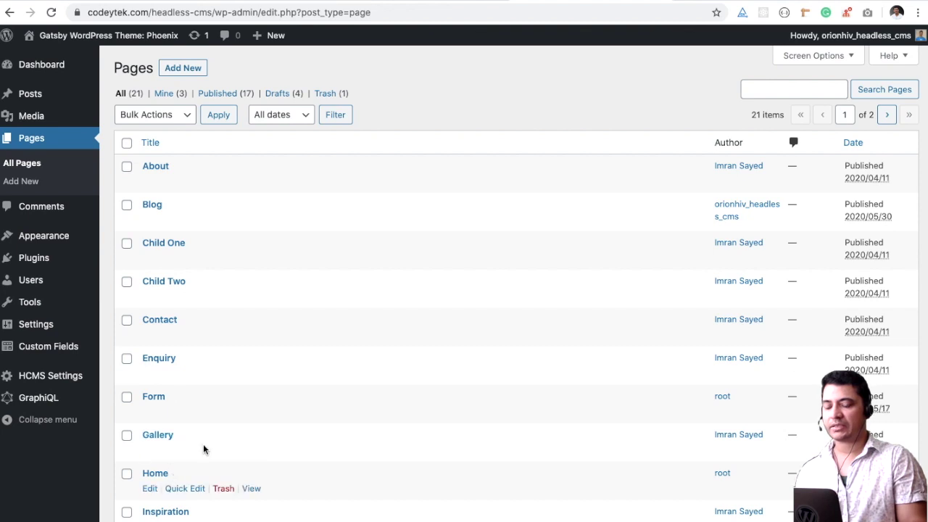
Open the Home page for editing and scroll through its Front Page fields.
key(ctrl+Tab)
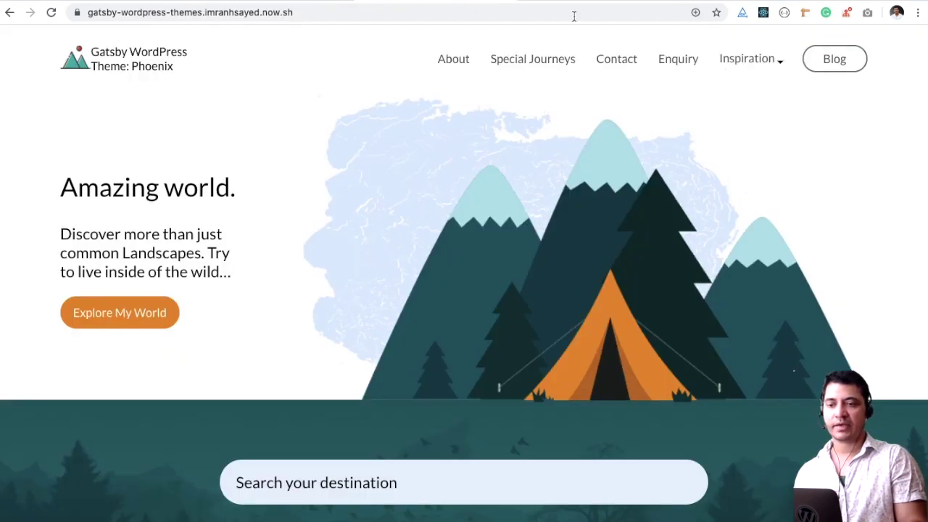
key(ctrl+shift+Tab)
scroll(197, 340, down, 3)
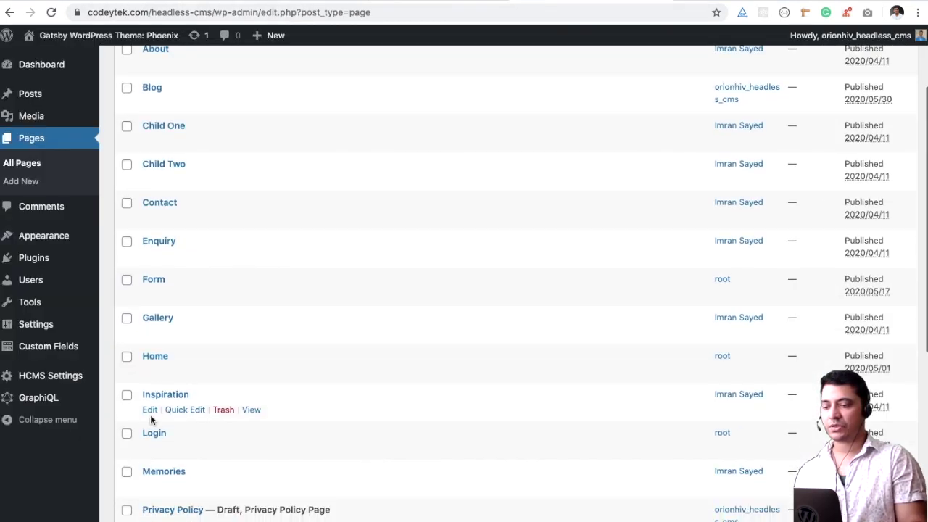
click(150, 373)
scroll(425, 329, up, 10)
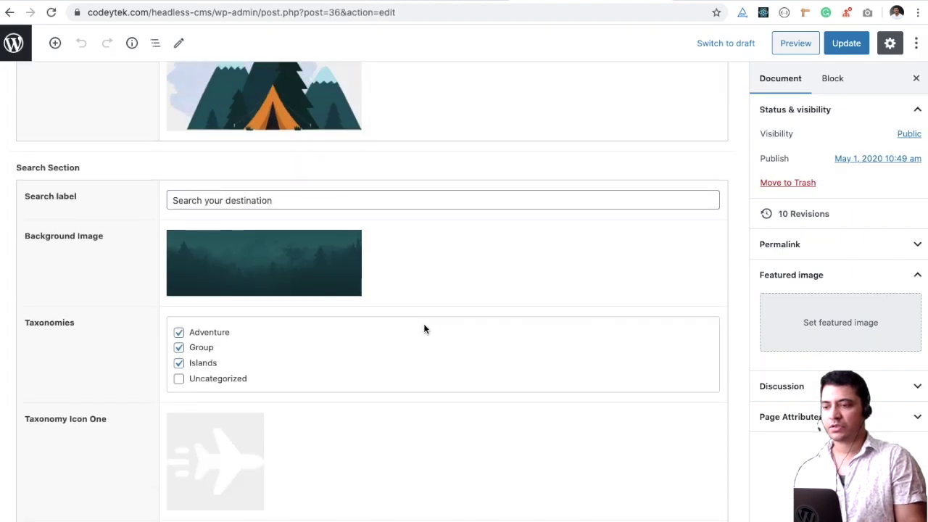
scroll(423, 328, up, 5)
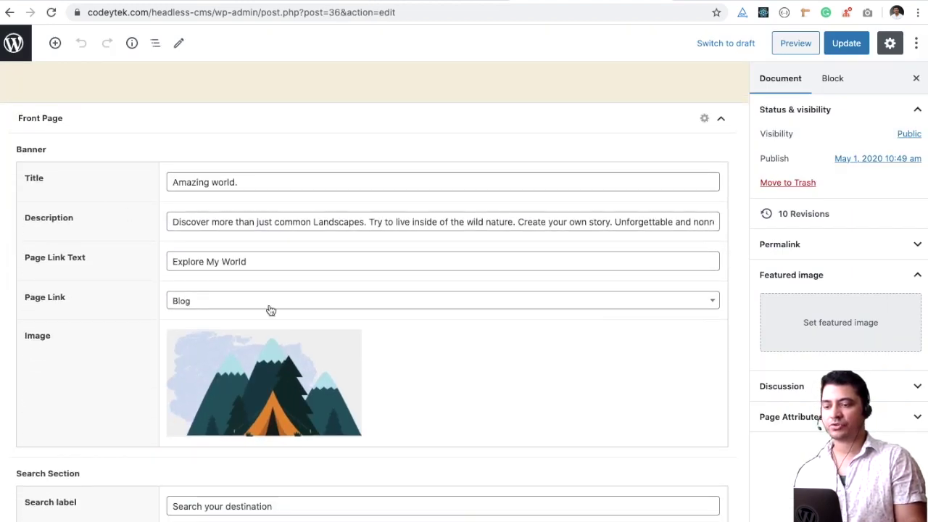
scroll(269, 307, down, 3)
scroll(269, 307, down, 3)
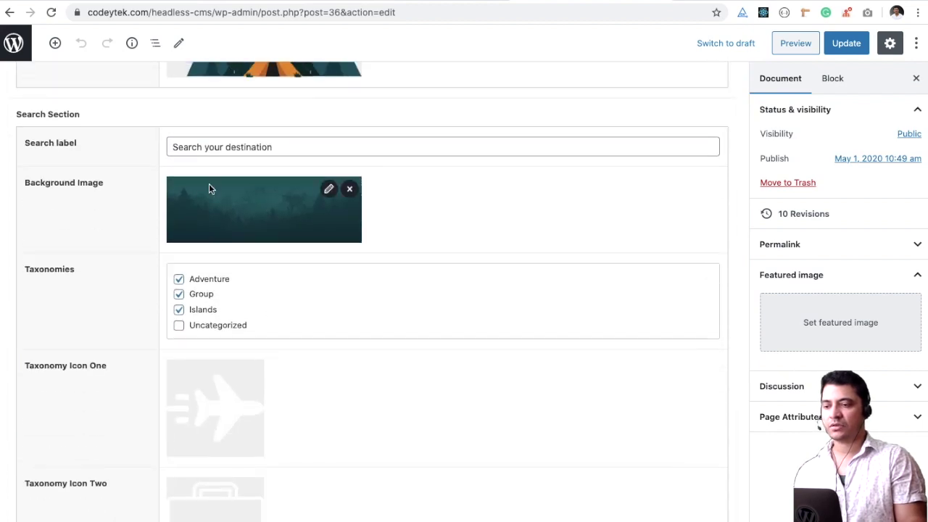
scroll(292, 296, down, 4)
scroll(292, 297, up, 4)
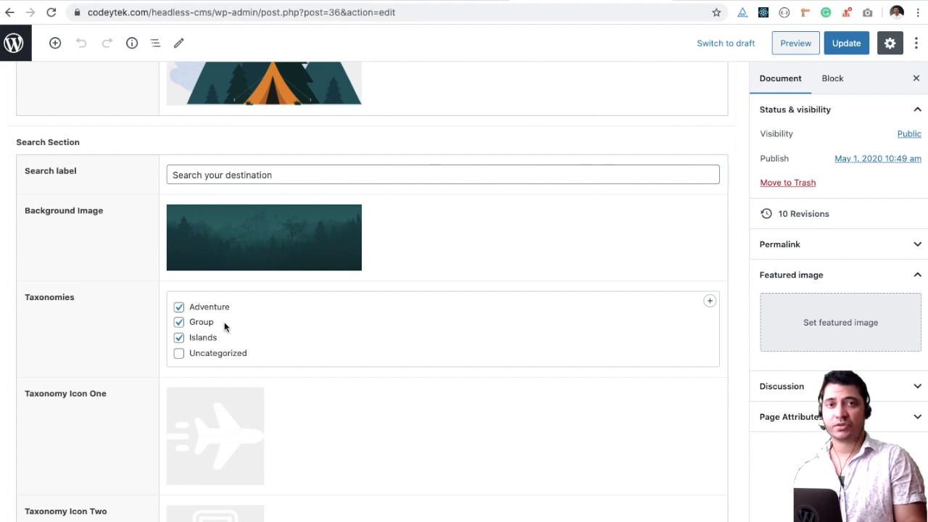
scroll(224, 364, down, 5)
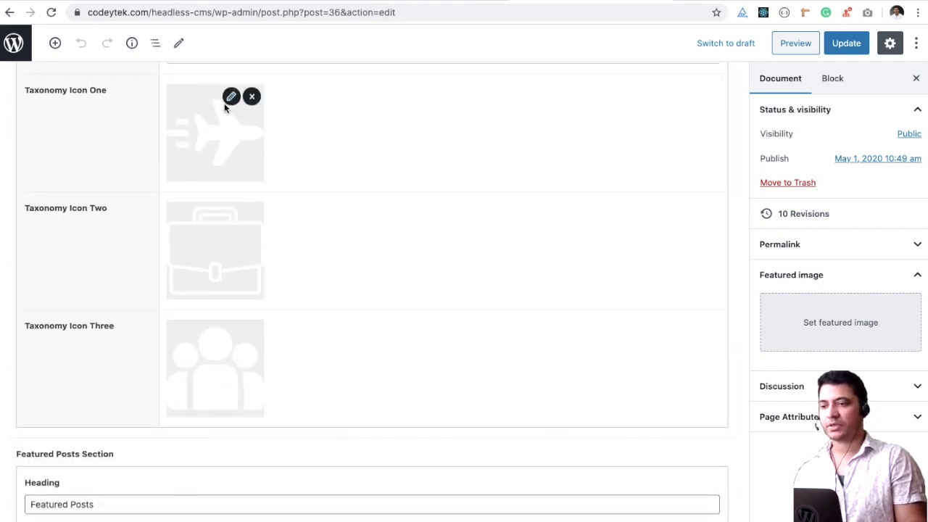
scroll(284, 250, down, 3)
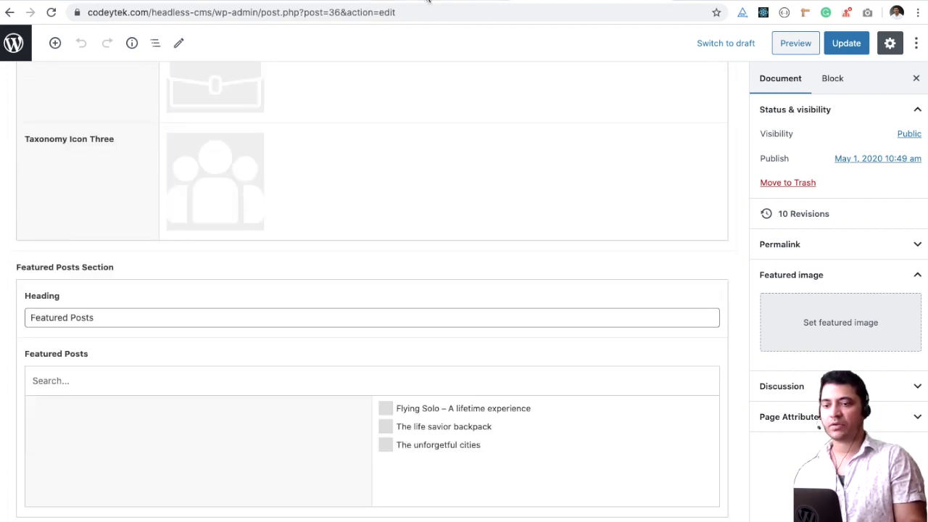
Compare the Home page's banner and search fields against the live Gatsby site.
click(428, 2)
scroll(528, 256, down, 5)
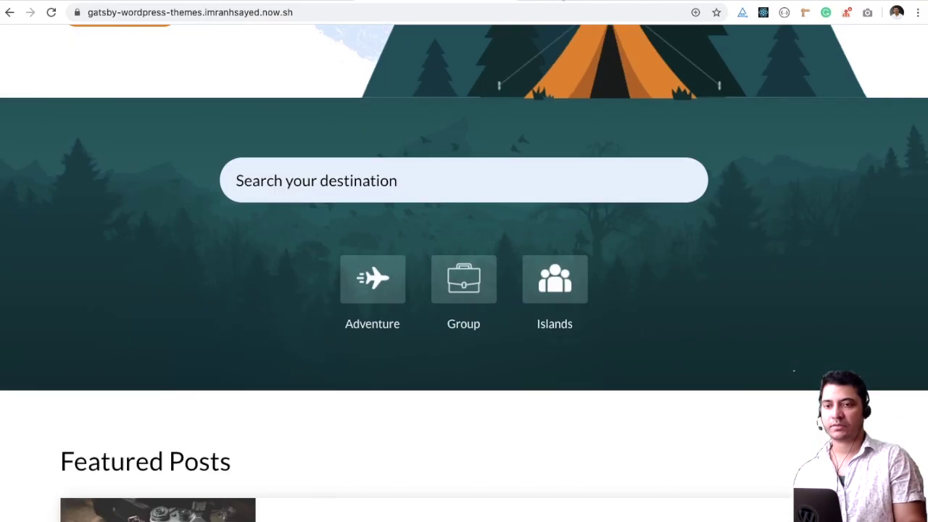
click(562, 2)
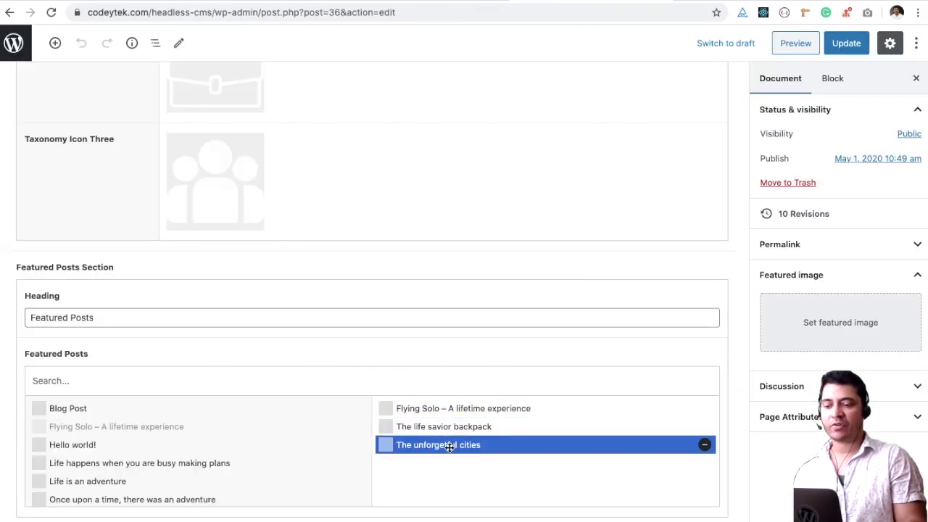
key(ctrl+Tab)
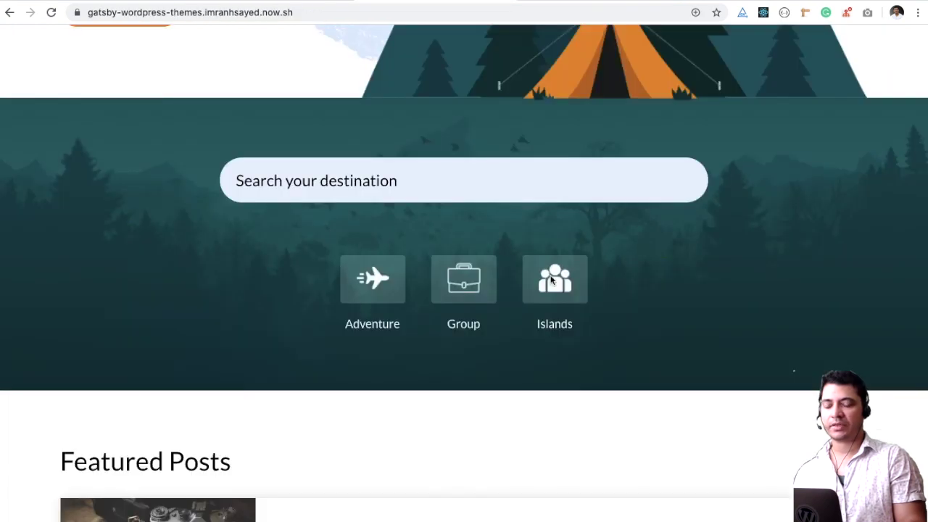
scroll(475, 265, down, 4)
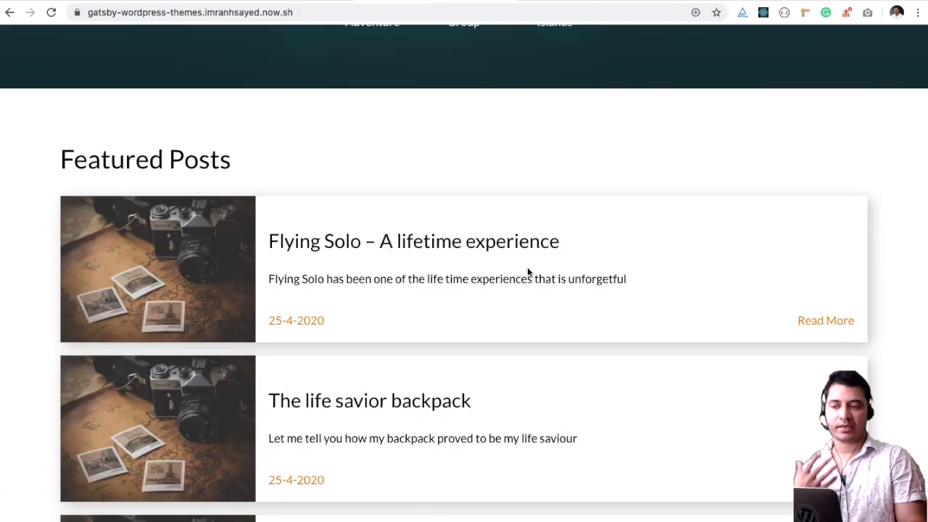
click(576, 3)
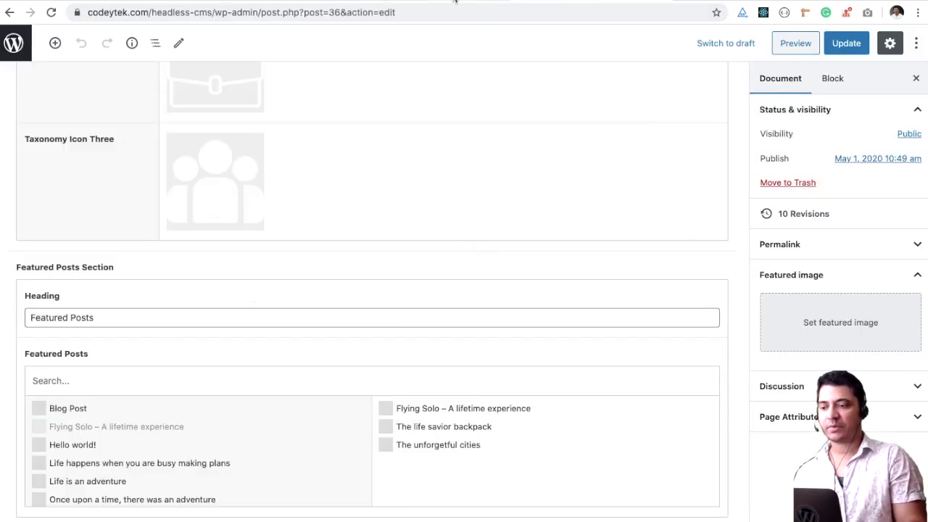
scroll(217, 271, up, 4)
scroll(217, 271, down, 3)
Check Featured Posts Flying Solo, The life savior backpack and The unforgetful cities on the live site.
click(425, 2)
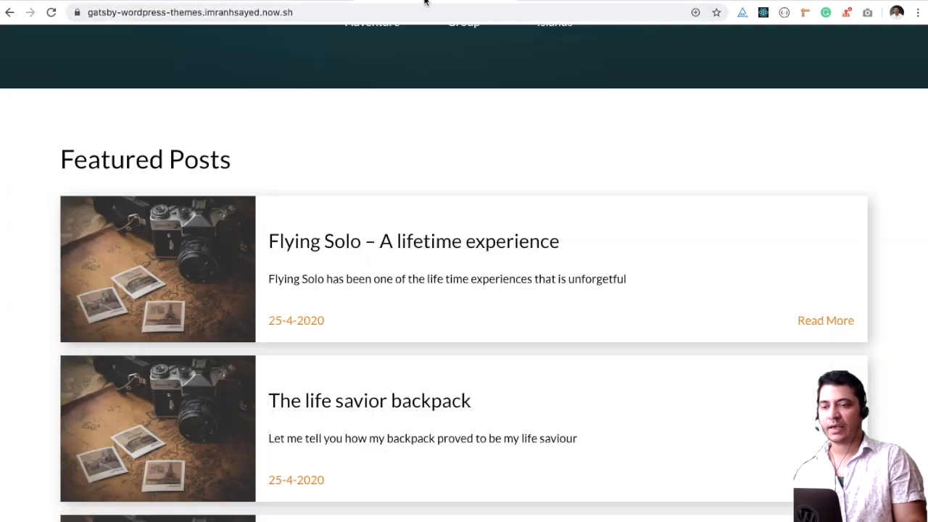
scroll(492, 261, down, 5)
scroll(493, 261, down, 8)
scroll(283, 237, up, 5)
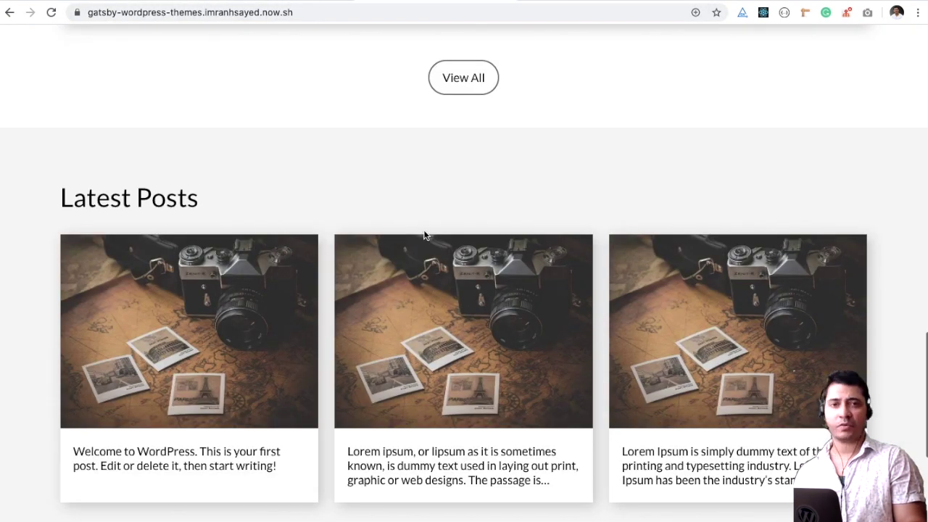
scroll(465, 246, up, 2)
scroll(558, 258, down, 7)
key(ctrl+Tab)
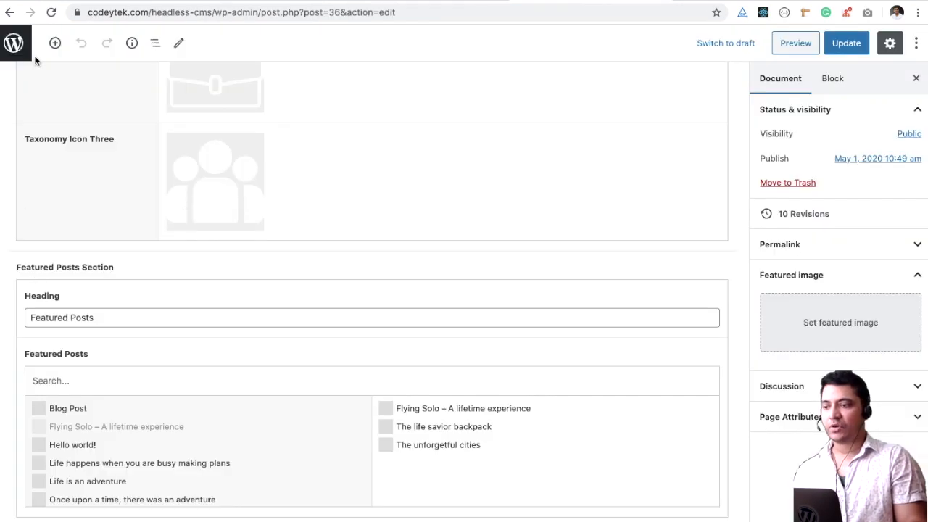
Leave the editor and go to Appearance > Menus.
click(22, 49)
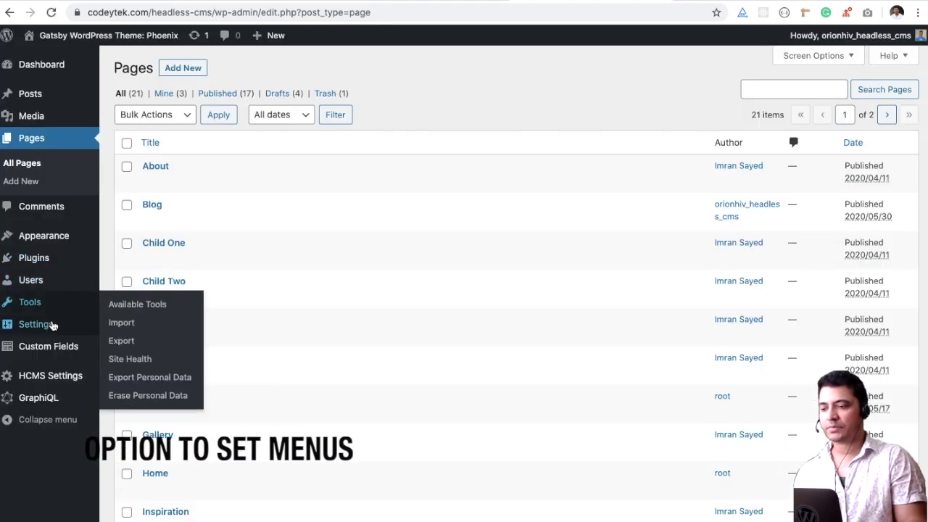
mouse_move(75, 326)
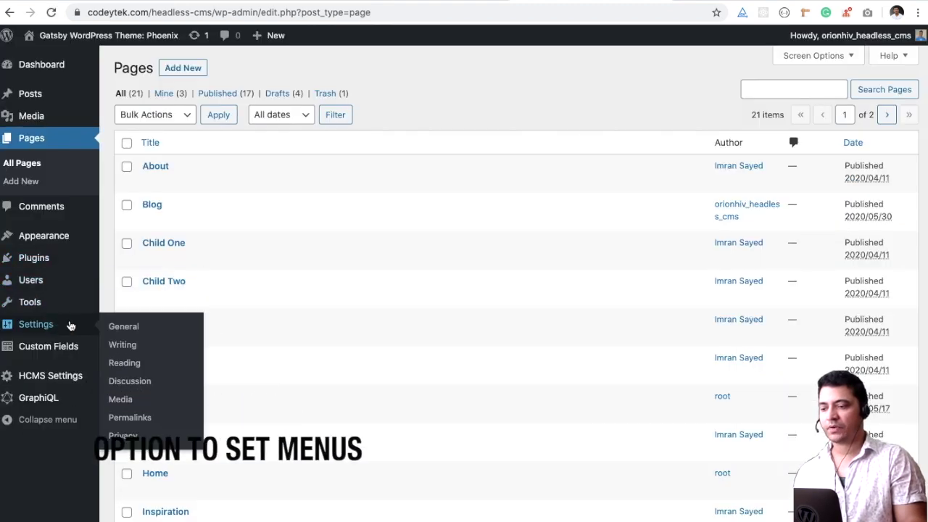
mouse_move(49, 238)
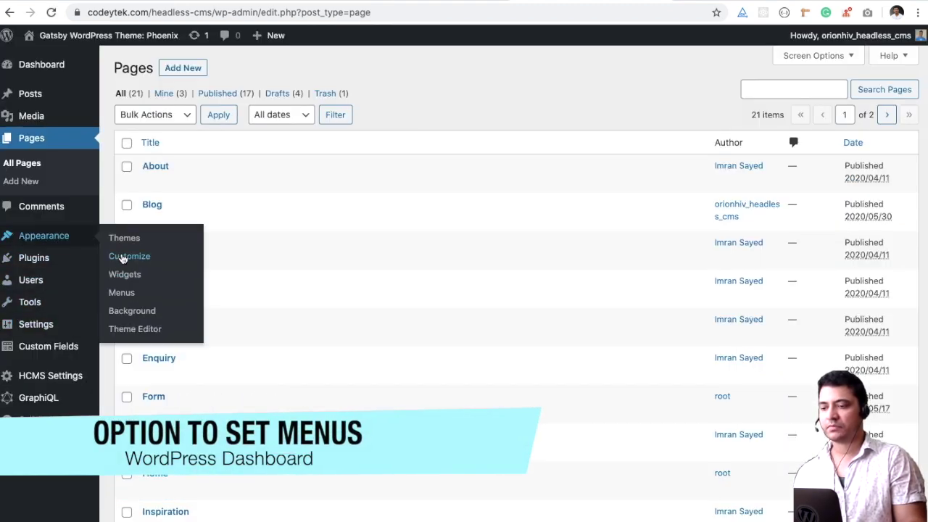
click(122, 293)
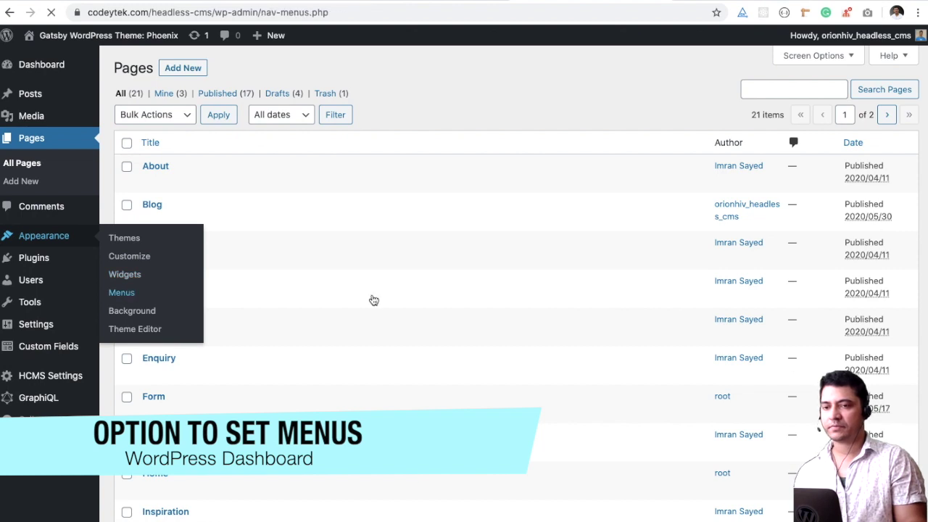
Scroll the Menus screen and open the 'Select a menu to edit' dropdown.
scroll(372, 295, down, 1)
scroll(373, 295, down, 1)
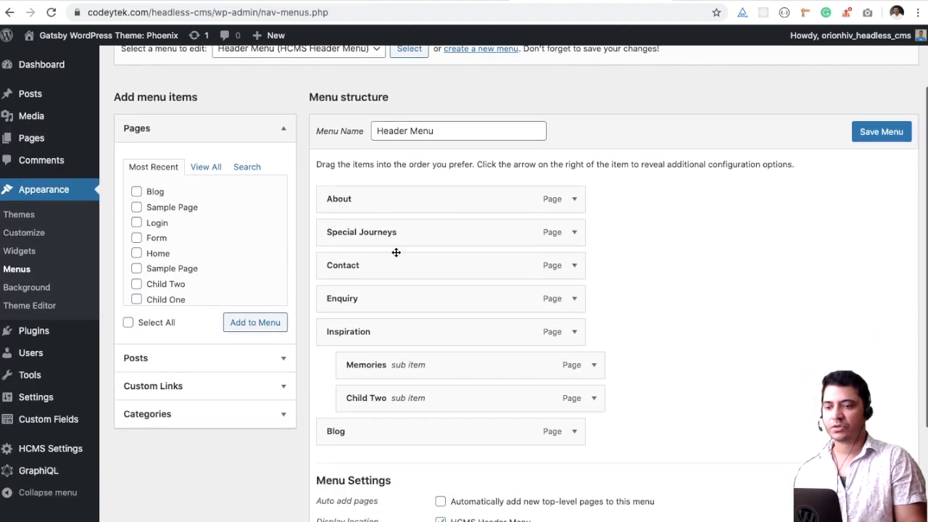
scroll(481, 186, up, 3)
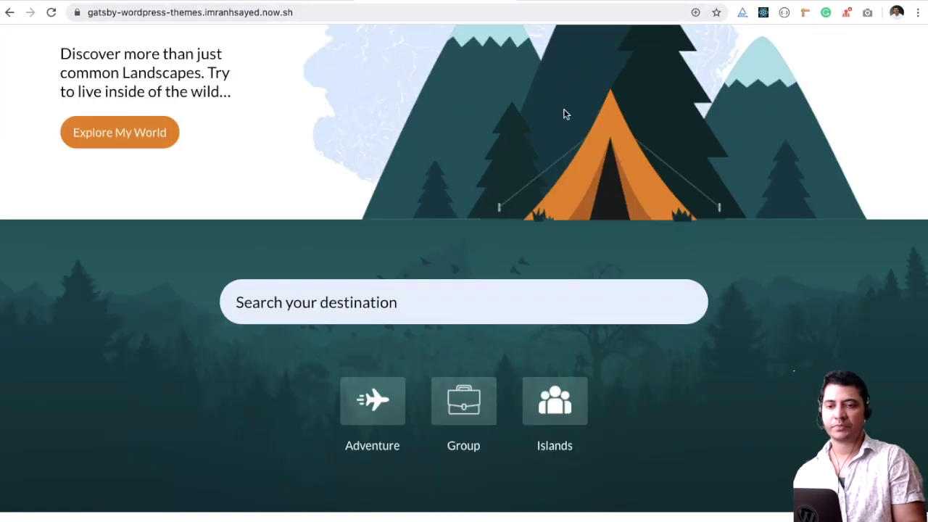
scroll(566, 114, up, 3)
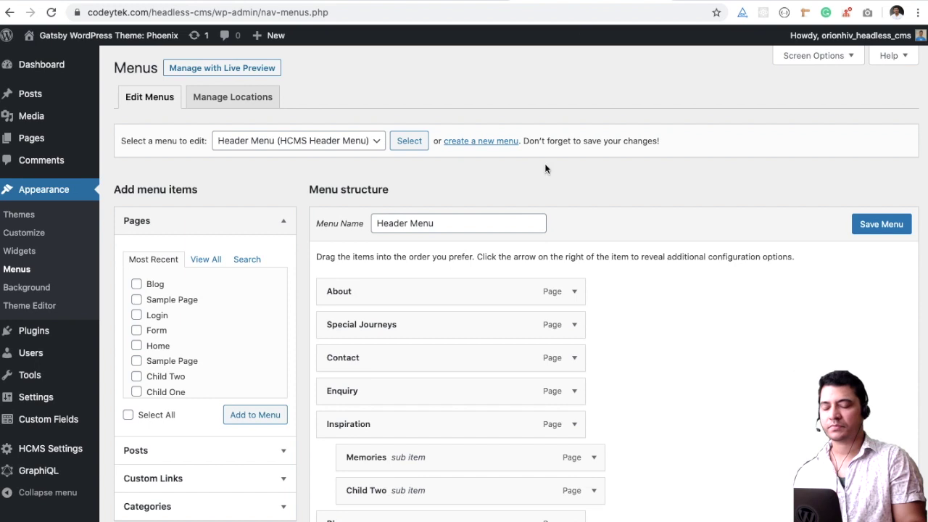
scroll(495, 312, down, 3)
scroll(289, 128, up, 3)
click(291, 144)
Load the HCMS Footer Menu for editing and view the live site's footer.
click(303, 130)
click(408, 141)
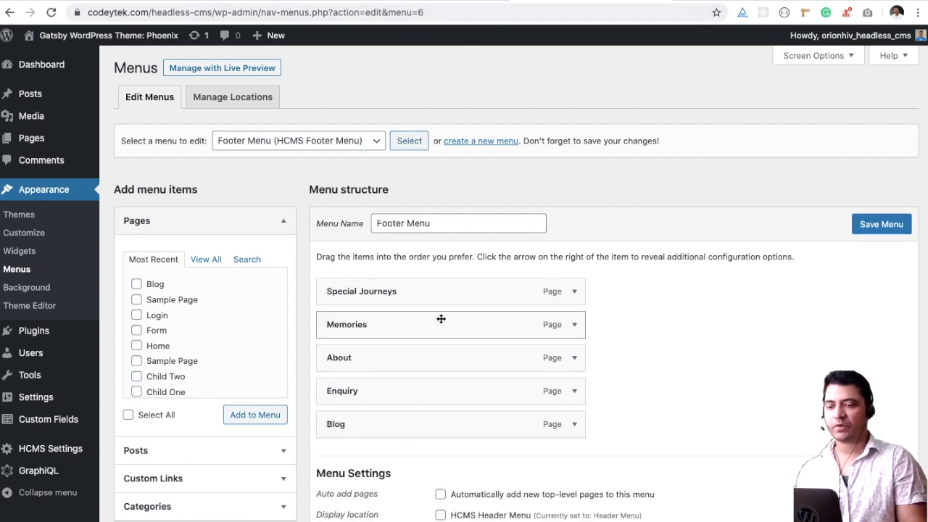
click(411, 1)
scroll(782, 226, down, 15)
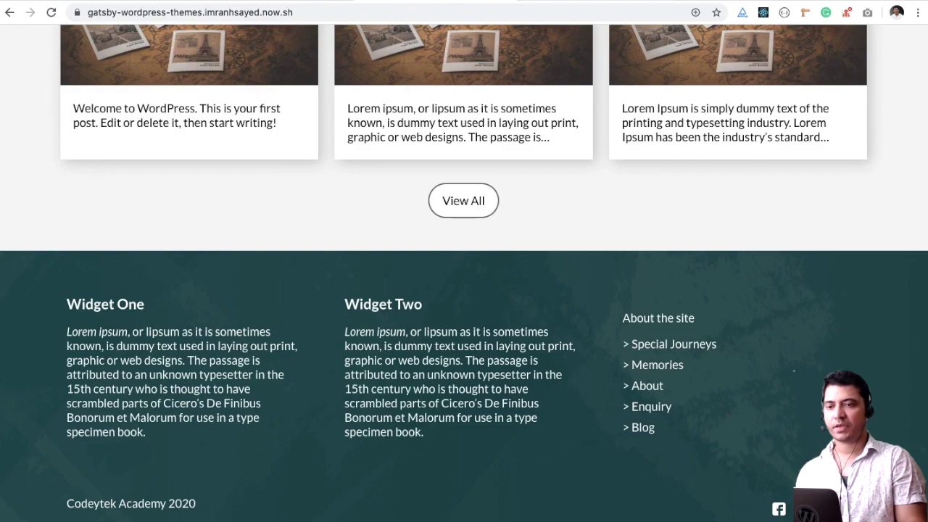
Compare the footer links by opening Special Journeys from the live footer, then return to the menus page.
click(547, 1)
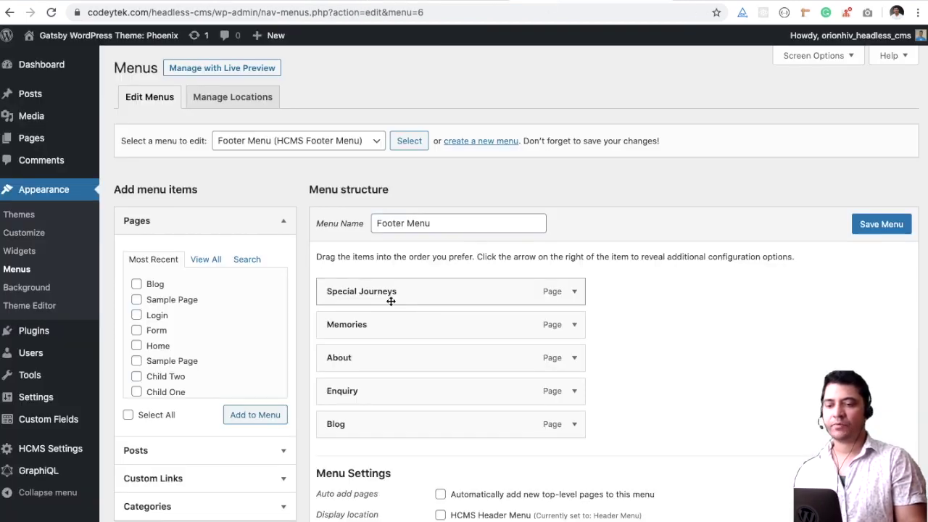
click(469, 3)
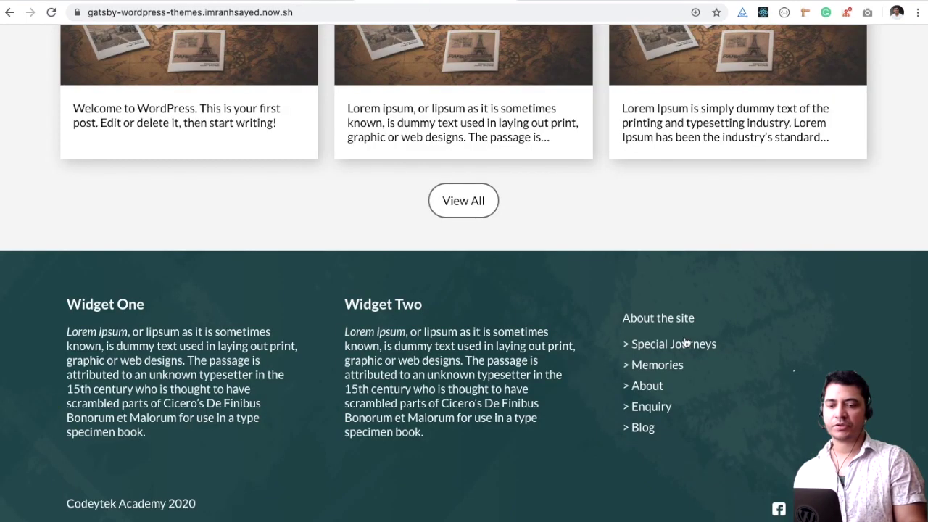
click(686, 343)
click(10, 12)
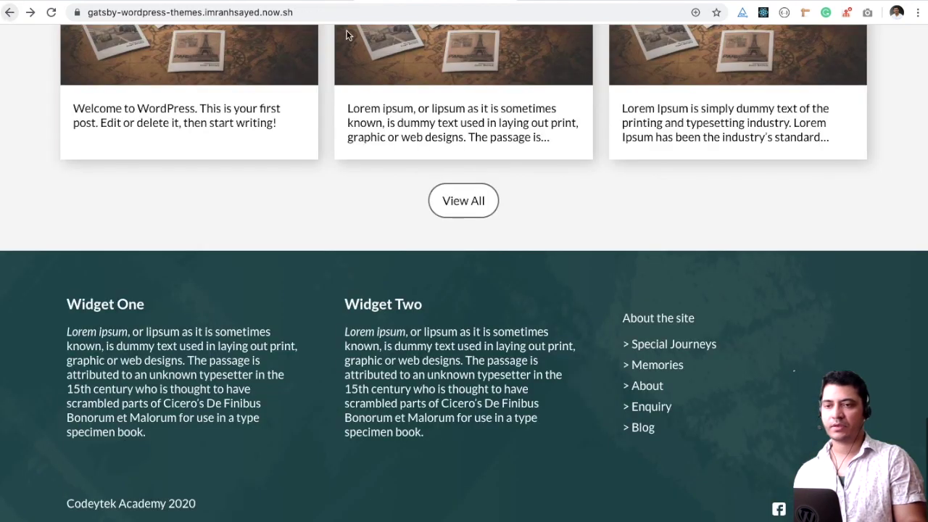
click(541, 2)
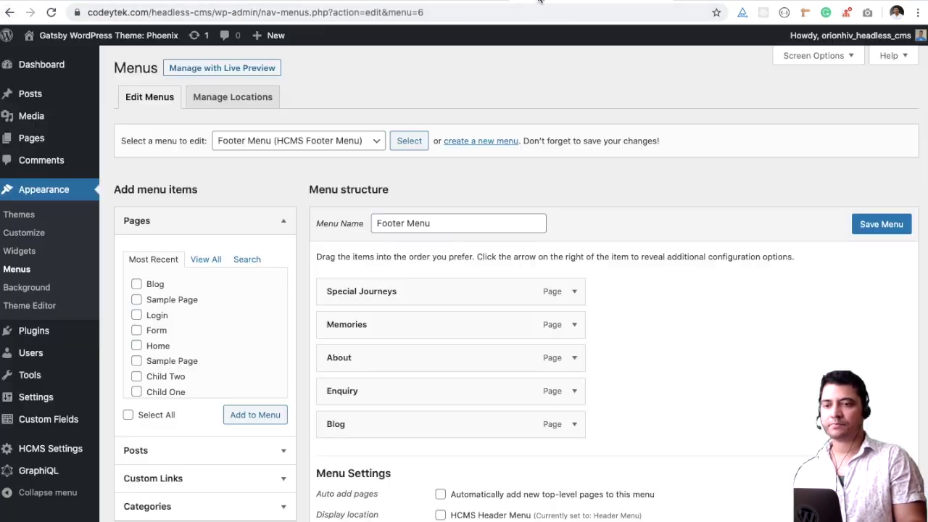
scroll(488, 312, down, 3)
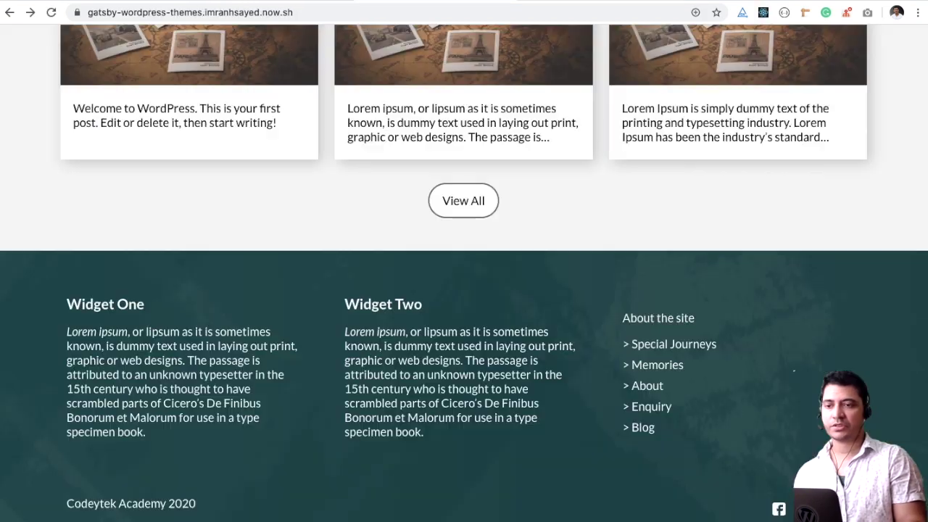
Open the HCMS Footer #1 Text widget and compare it with the live footer's Widget One and Widget Two.
click(392, 3)
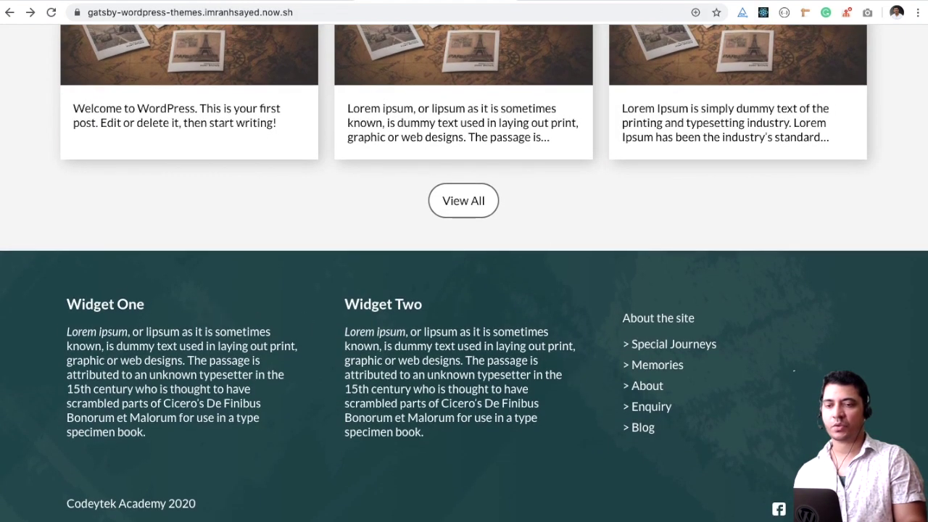
key(ctrl+shift+Tab)
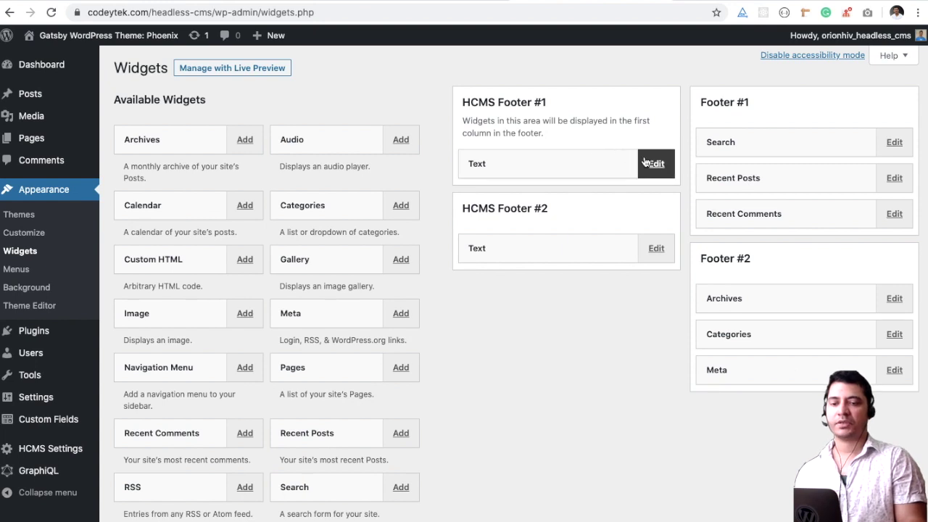
click(657, 163)
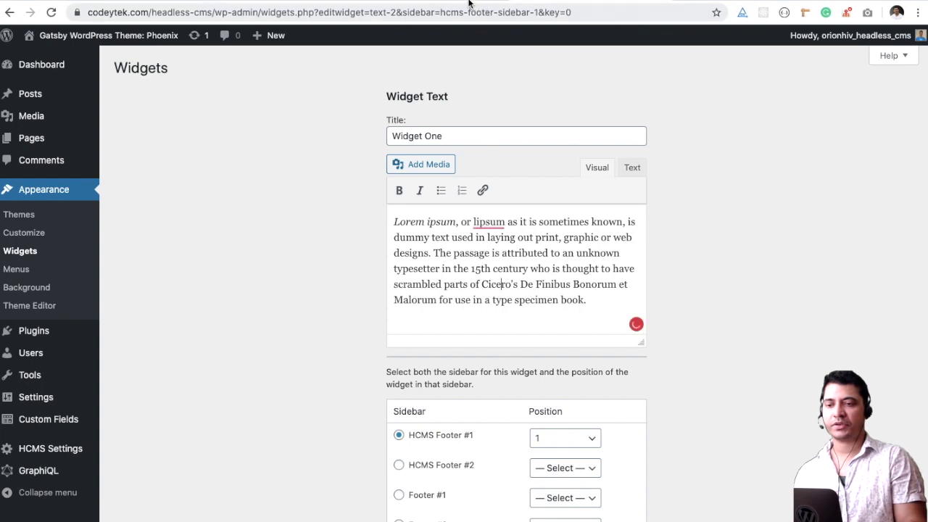
key(ctrl+Tab)
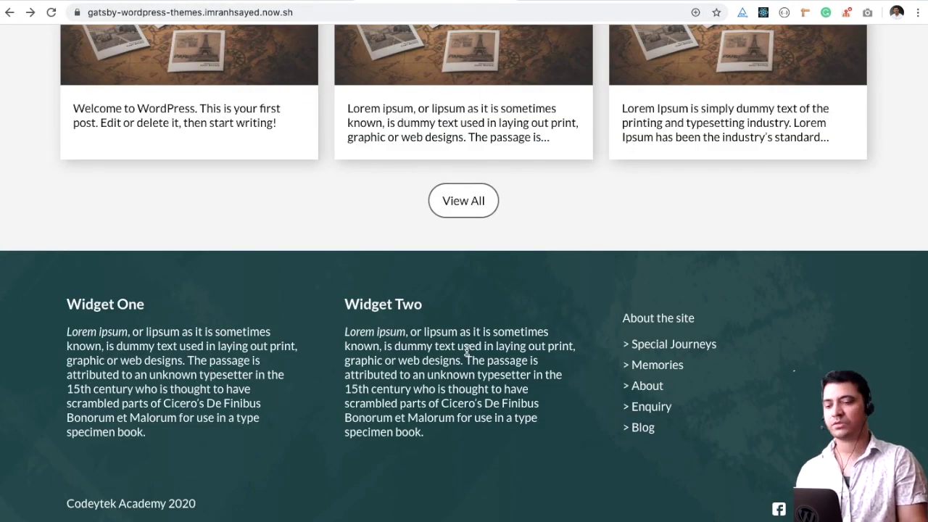
scroll(467, 351, up, 5)
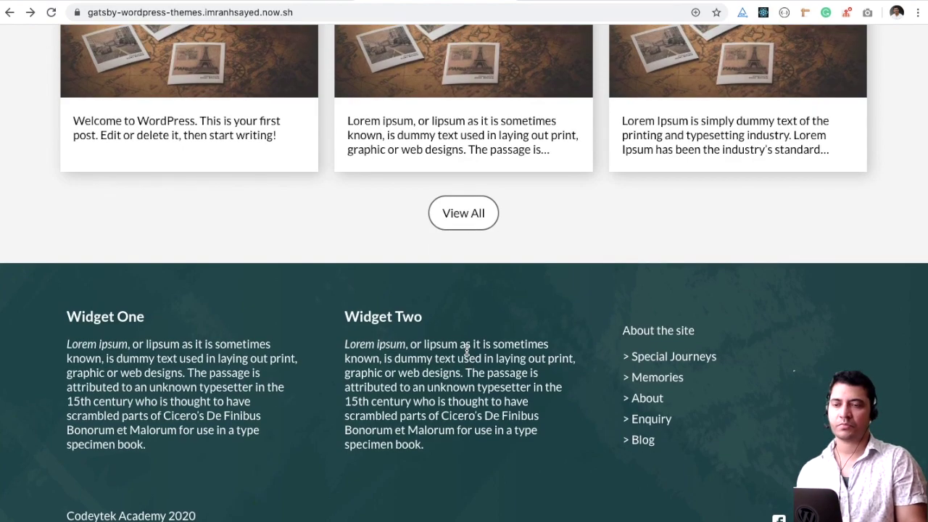
scroll(466, 353, down, 5)
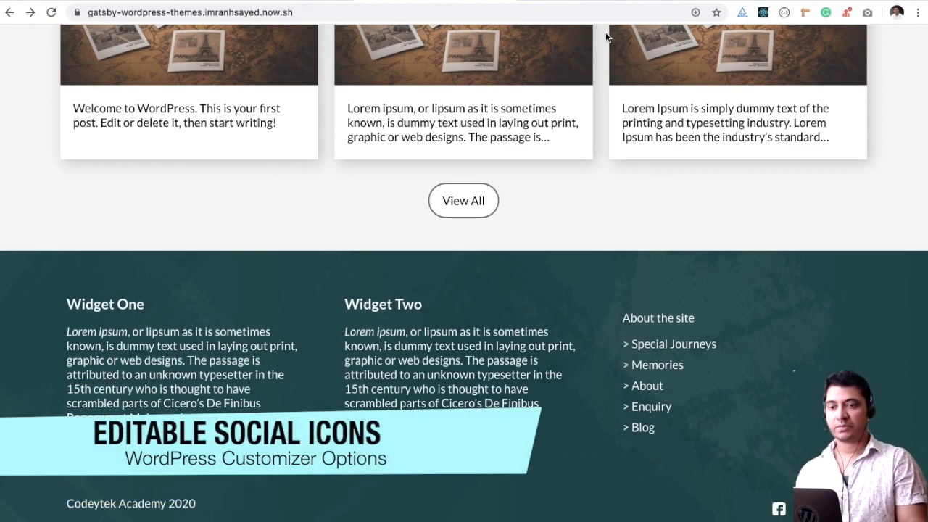
View the empty facebook, twitter, instagram and youtube Social Links fields, then go back to the main panel.
key(ctrl+Tab)
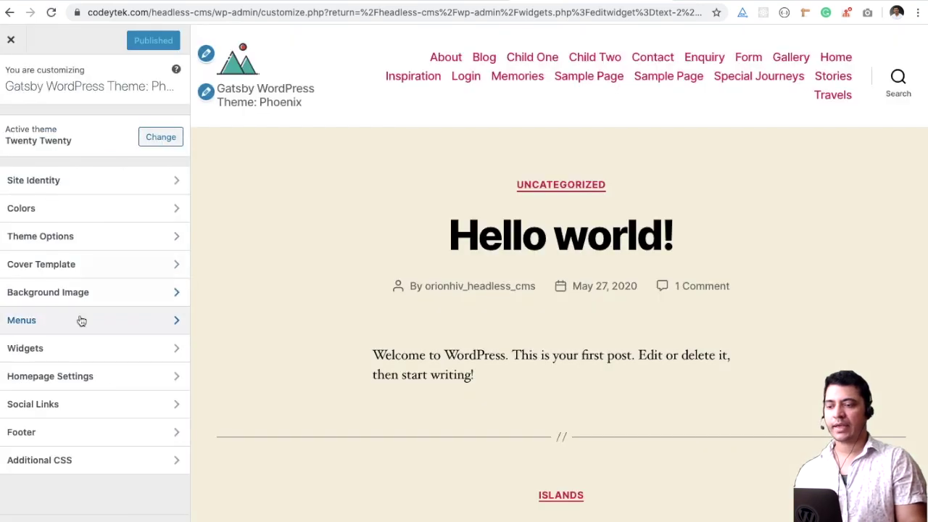
click(86, 404)
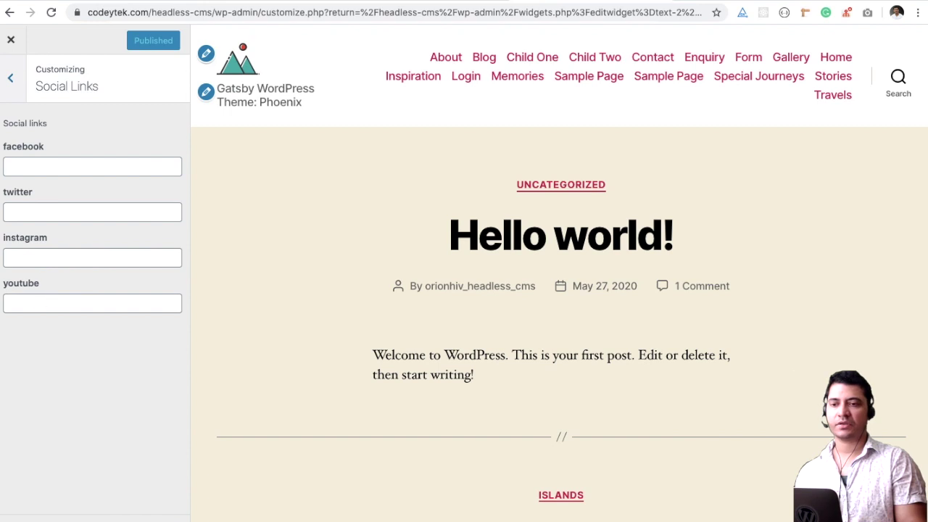
key(ctrl+Tab)
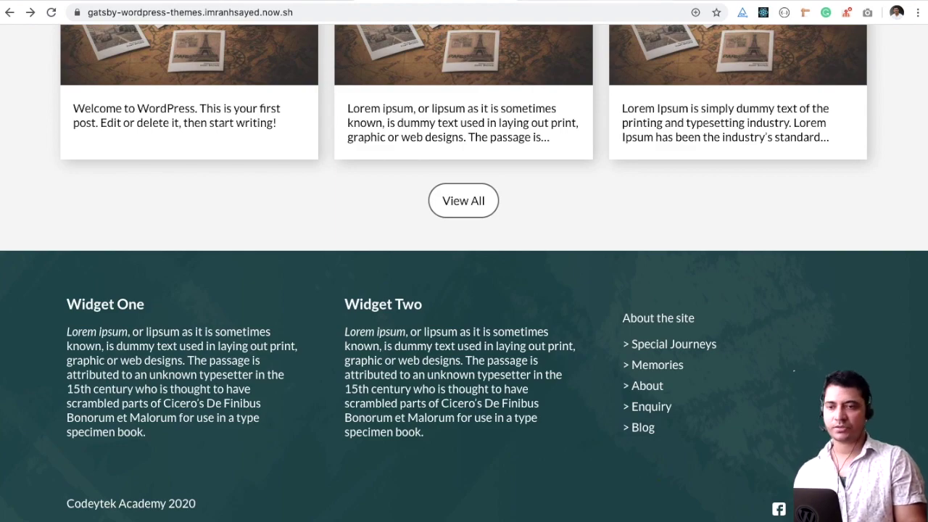
key(ctrl+shift+Tab)
click(14, 81)
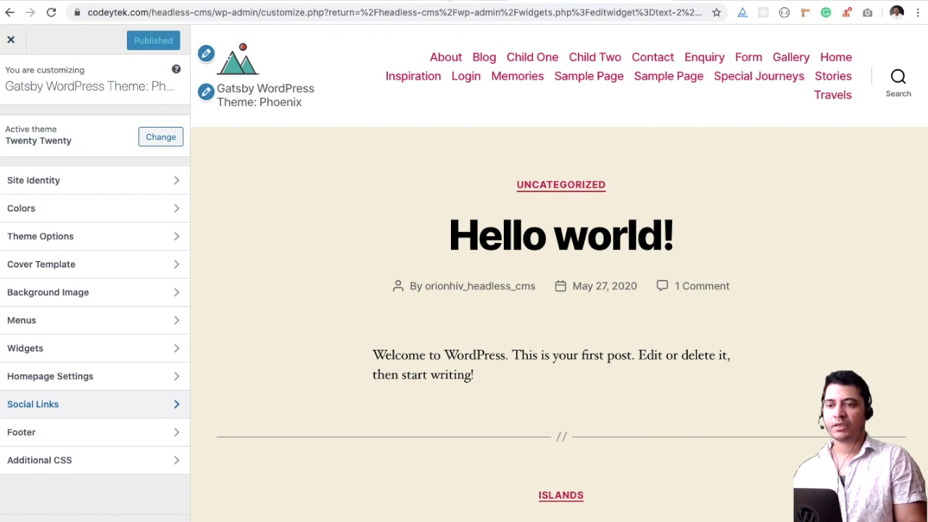
Check the Site Identity logo and site title against the reloaded live site's header.
key(ctrl+Tab)
key(ctrl+r)
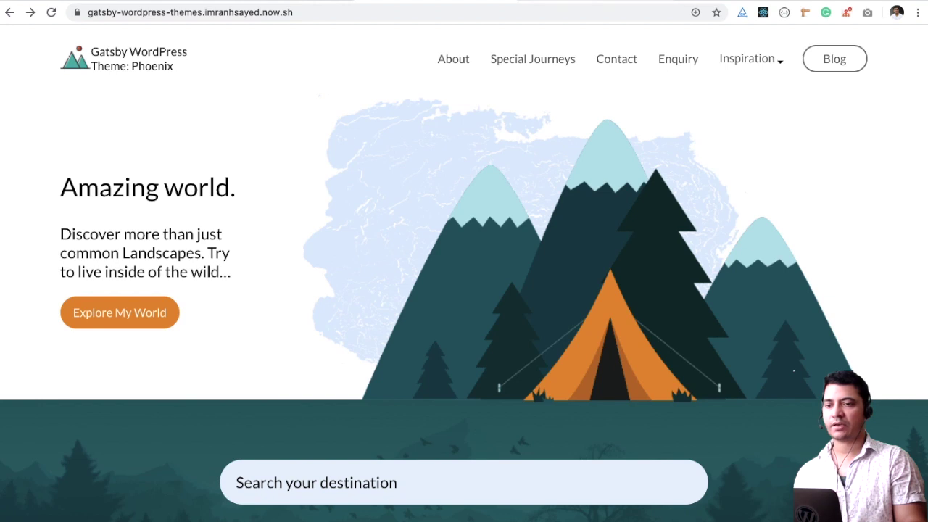
key(ctrl+shift+Tab)
click(54, 184)
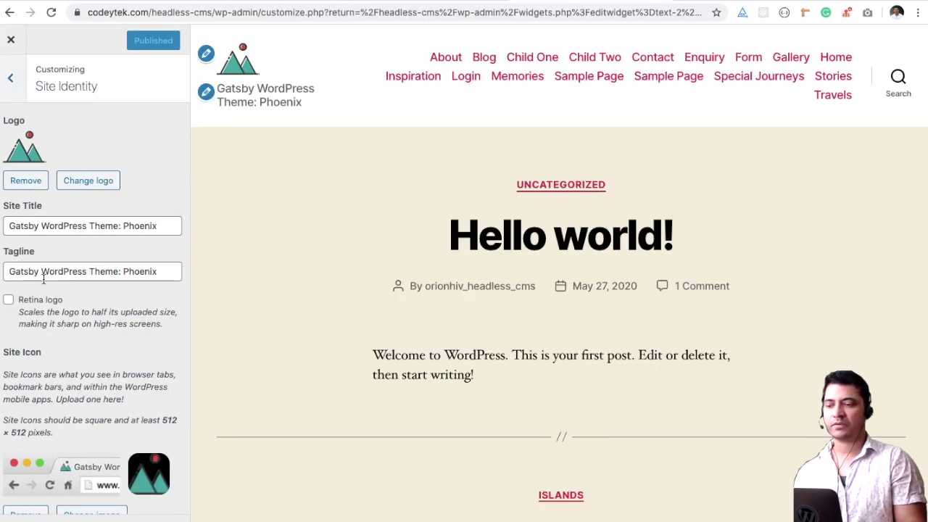
key(ctrl+Tab)
key(ctrl+shift+Tab)
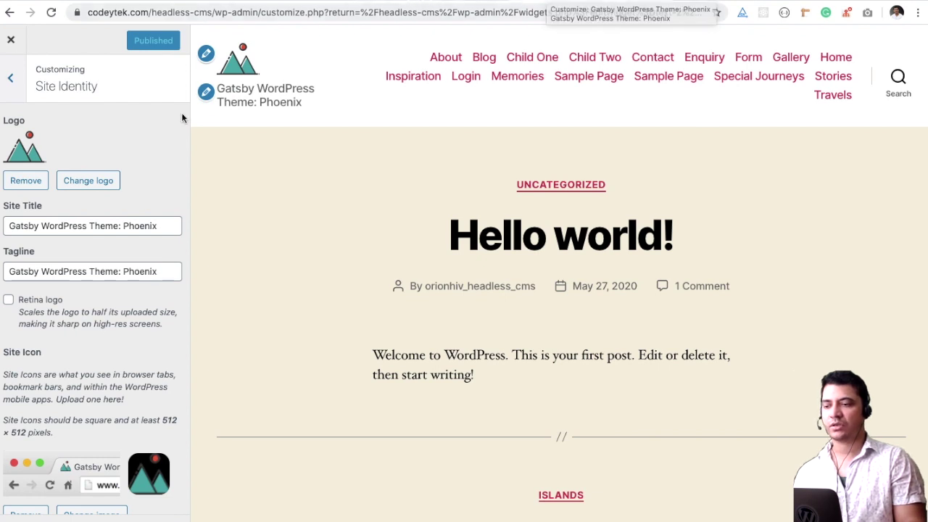
key(ctrl+Tab)
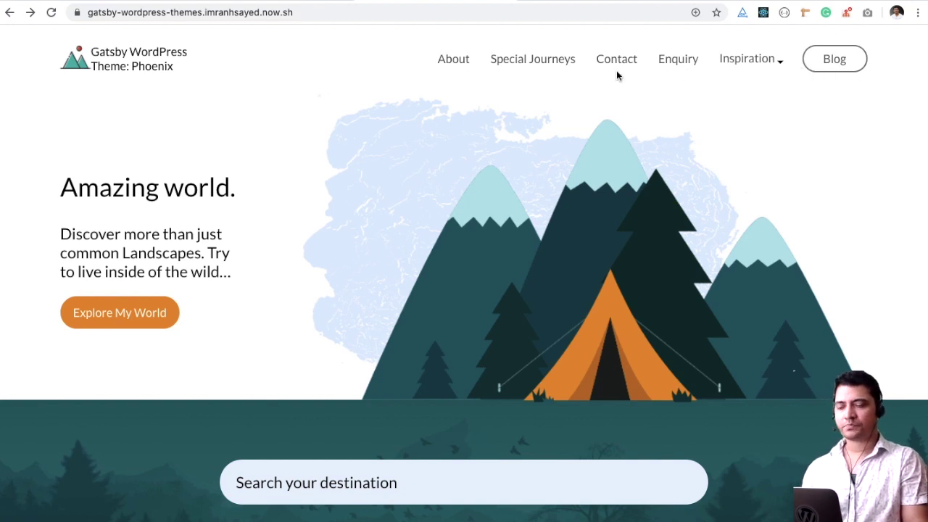
Follow the Explore My World link to the blog and come back to the home page.
scroll(610, 124, down, 5)
scroll(414, 155, up, 1)
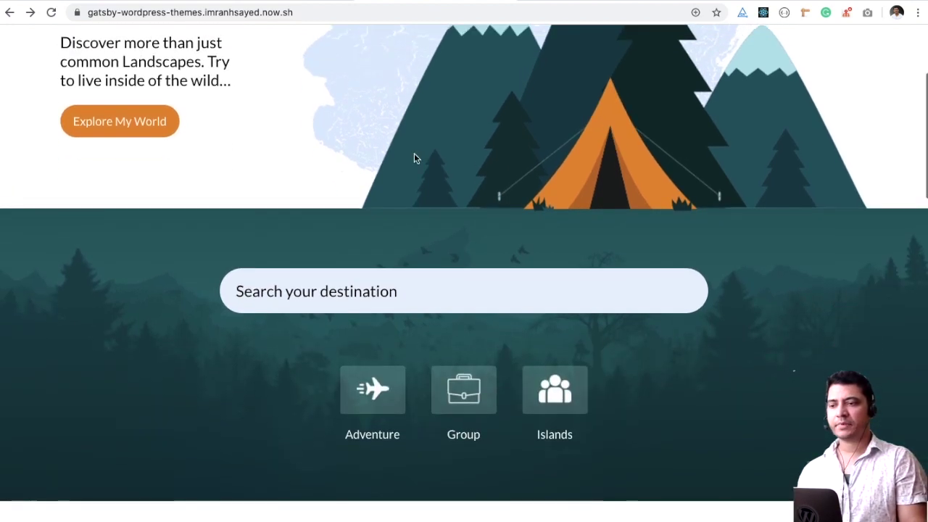
click(164, 130)
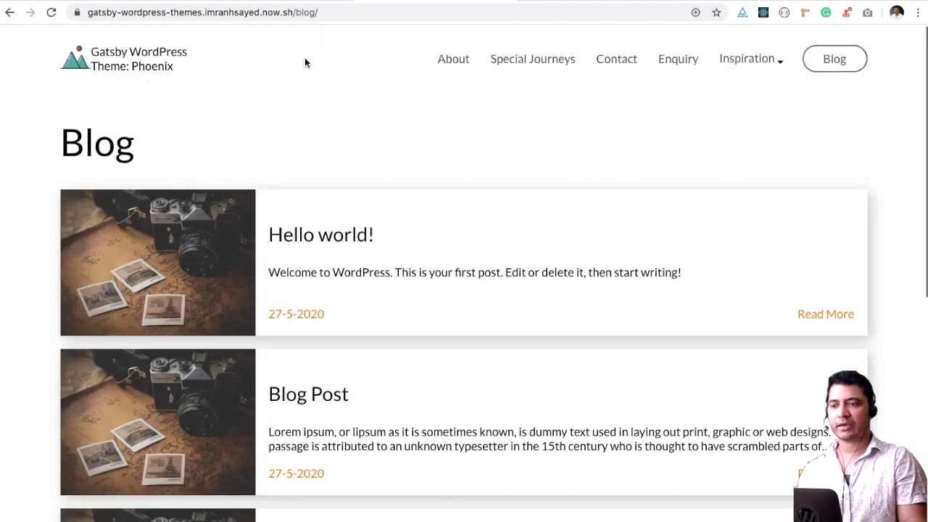
click(10, 13)
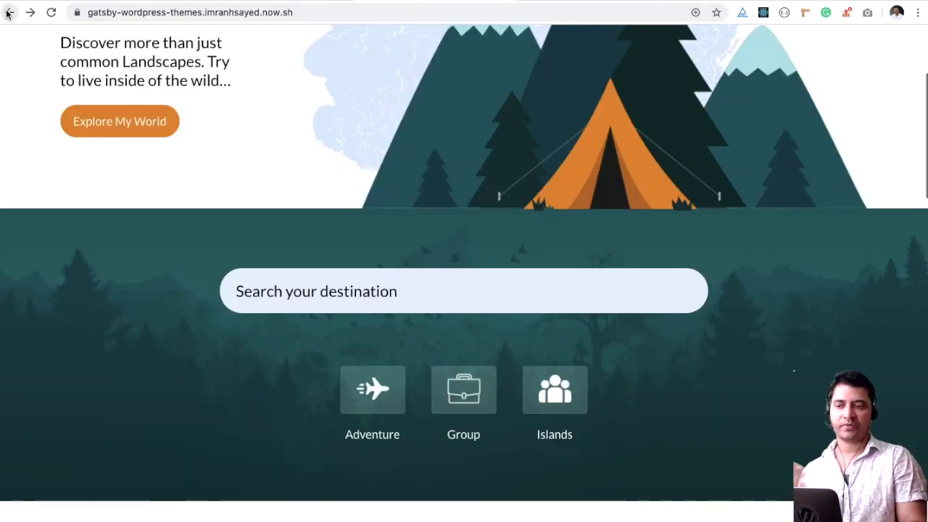
scroll(235, 257, down, 3)
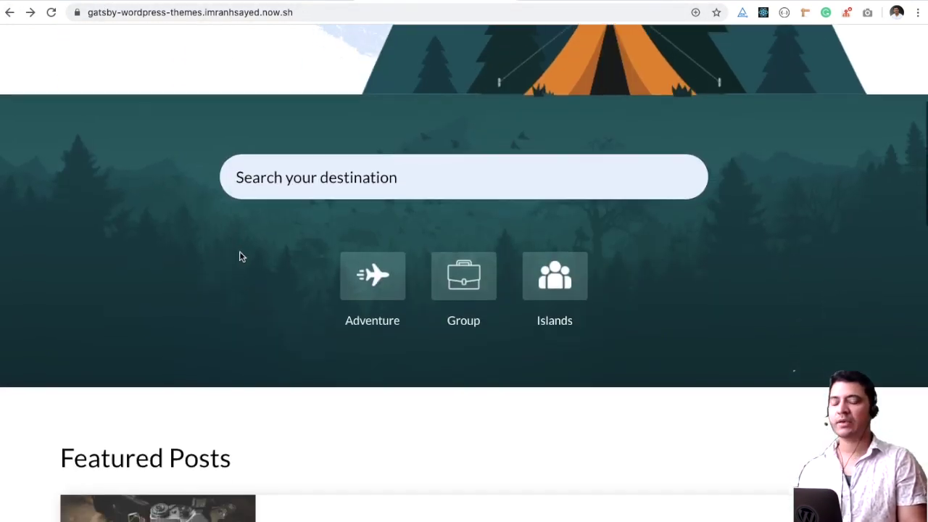
Search for 'life', open 'Life happens when you are busy making plans', then return home.
click(403, 178)
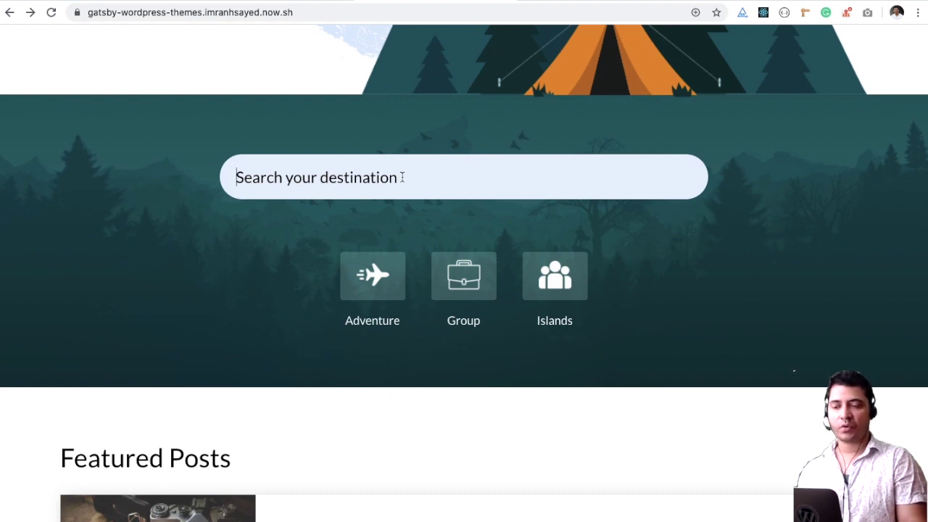
text(h)
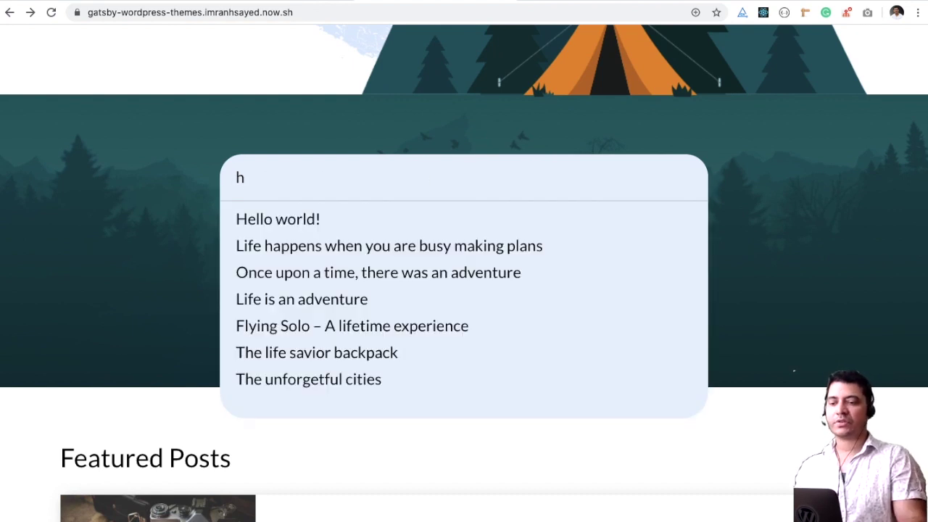
key(BackSpace)
text(lie)
key(BackSpace)
text(fe)
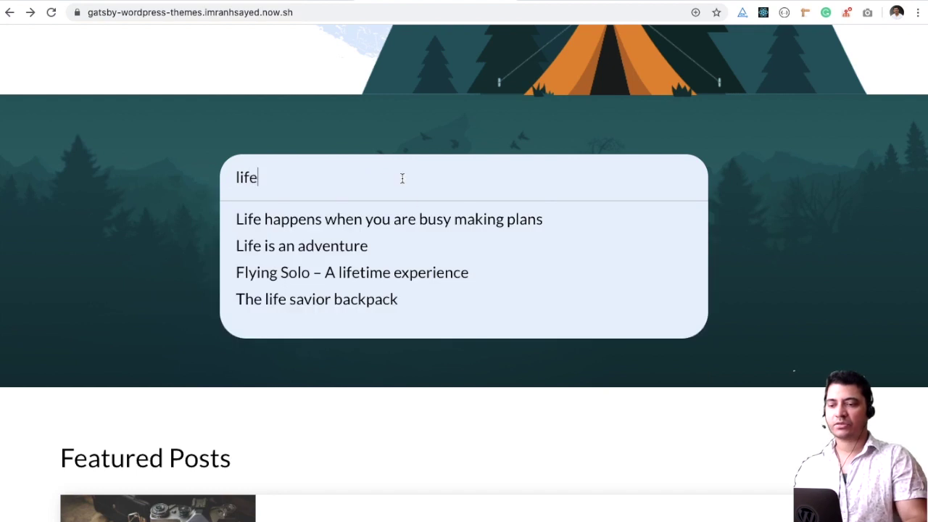
click(412, 219)
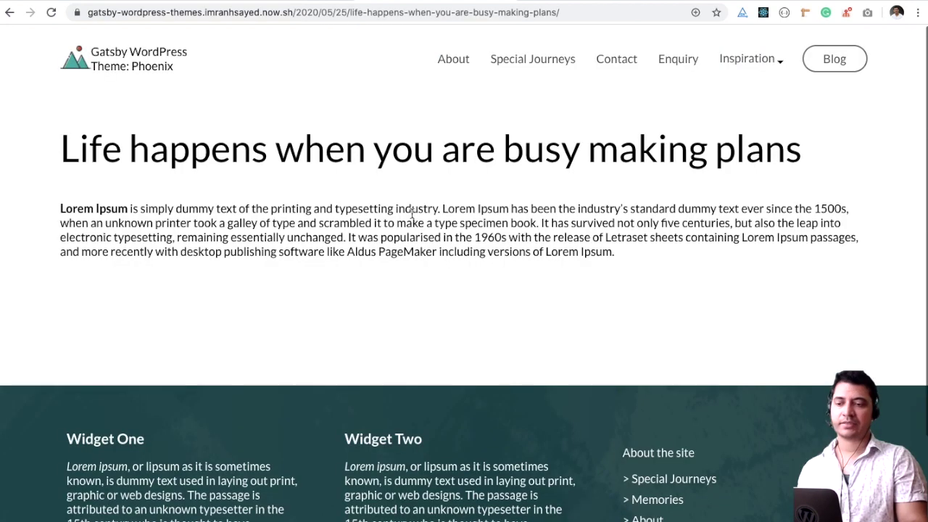
click(82, 61)
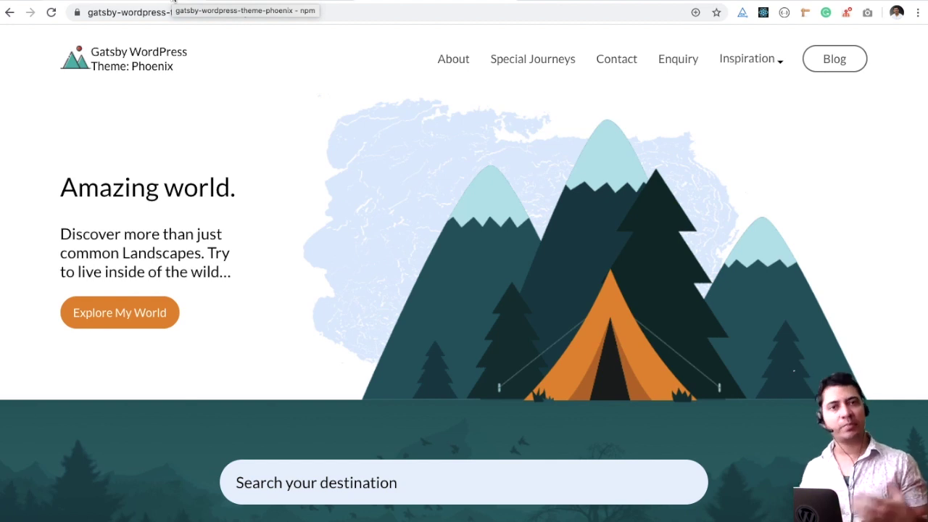
Scroll the gatsby-wordpress-theme-phoenix readme down to its setup steps and back up.
click(174, 2)
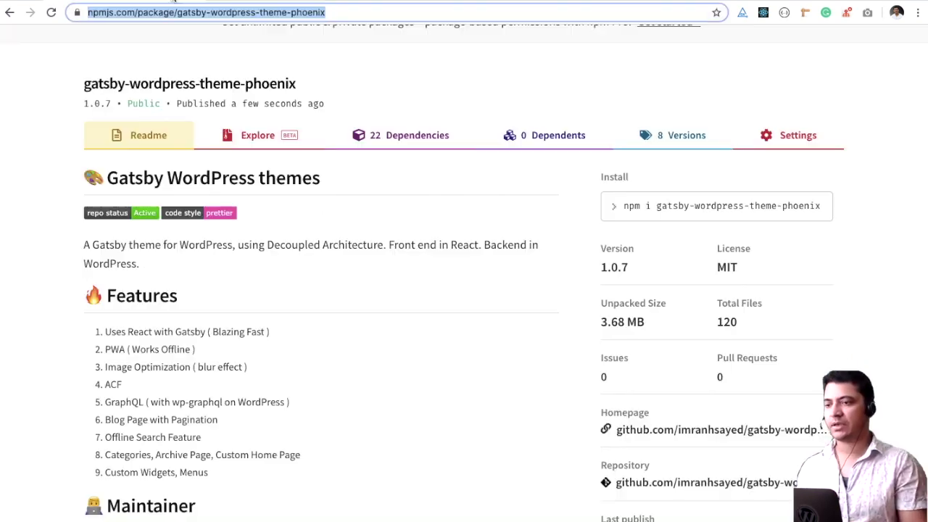
click(462, 213)
scroll(463, 215, up, 3)
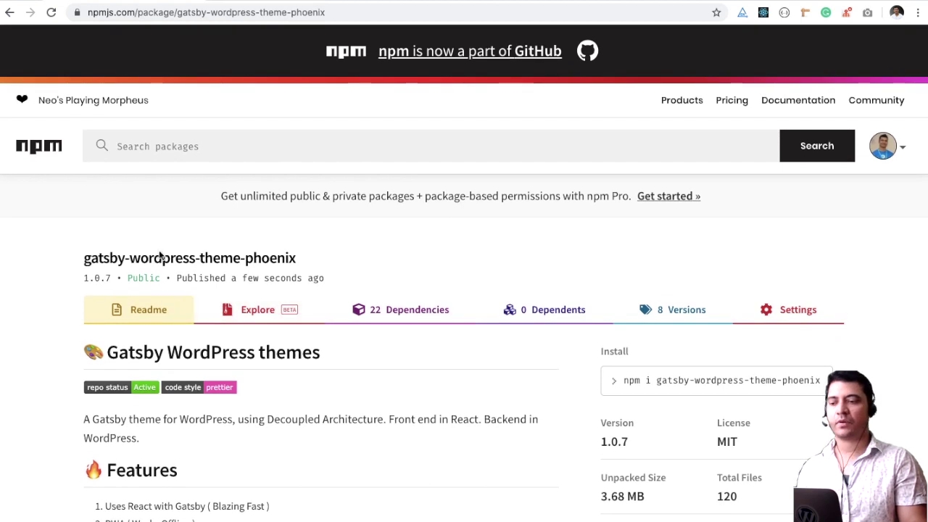
scroll(404, 374, down, 5)
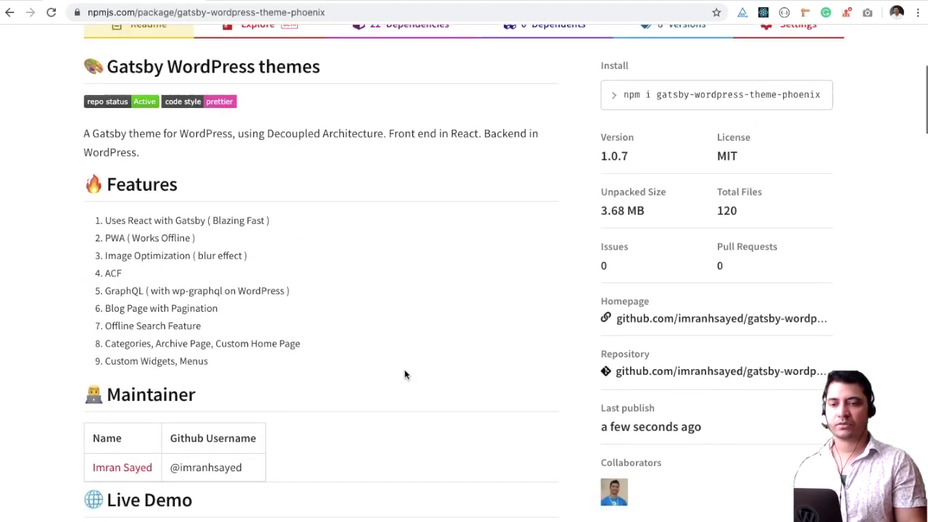
scroll(405, 374, down, 2)
scroll(405, 374, up, 5)
scroll(404, 374, down, 4)
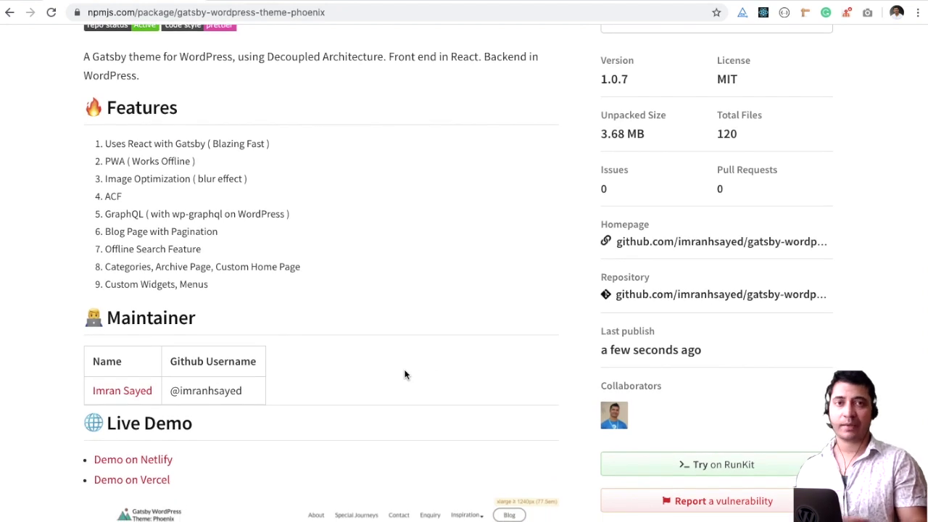
scroll(405, 375, down, 20)
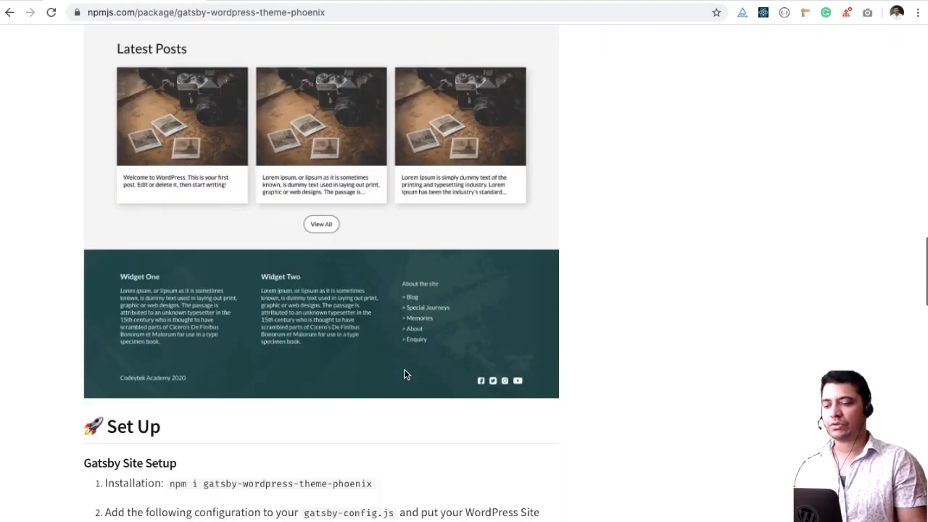
scroll(405, 375, down, 15)
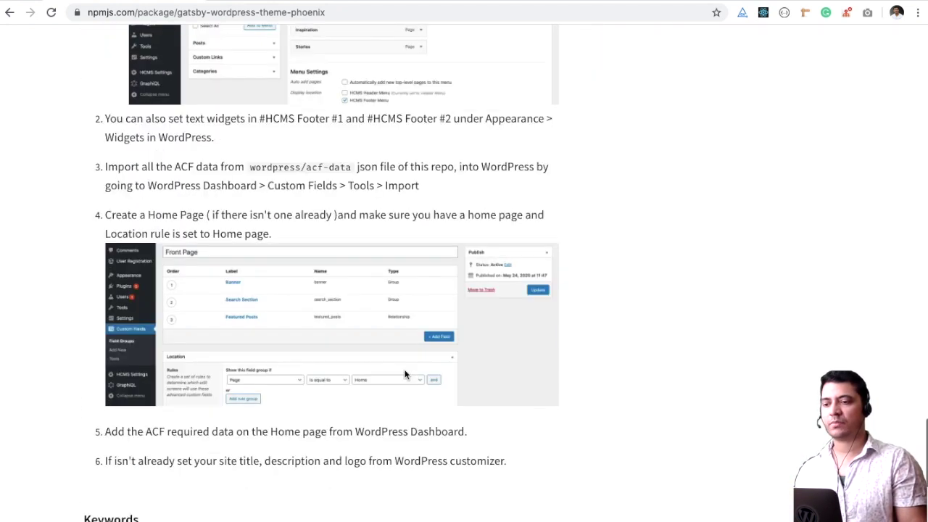
scroll(404, 374, up, 20)
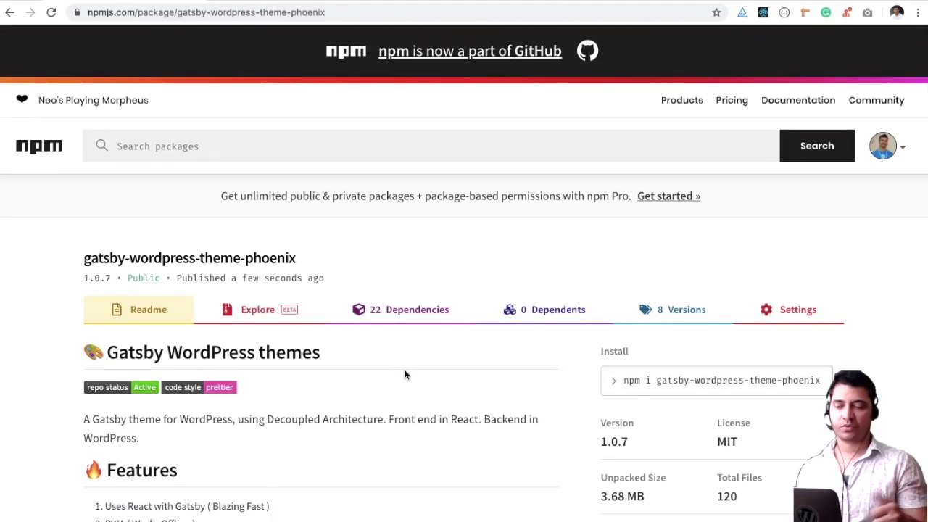
Open the Adventure category posts from the demo site's search section, then return home.
click(539, 0)
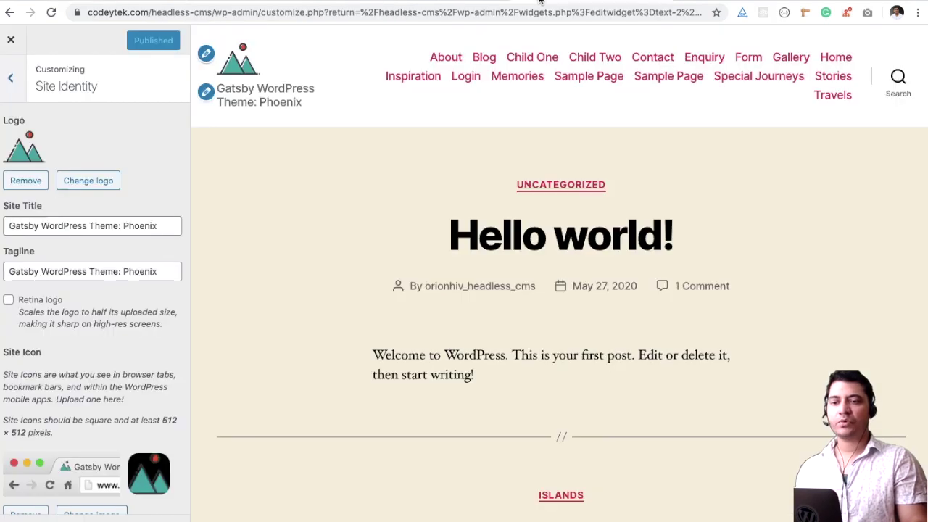
key(ctrl+Tab)
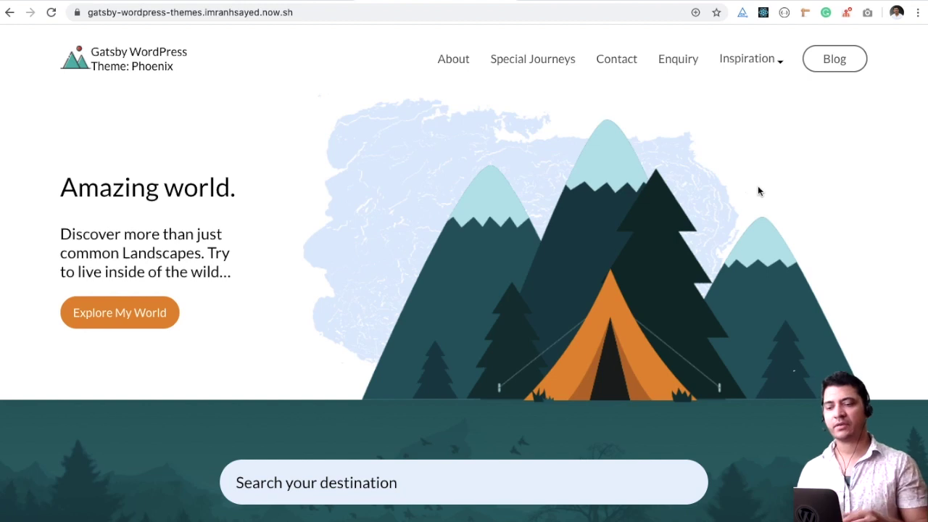
scroll(759, 191, down, 1)
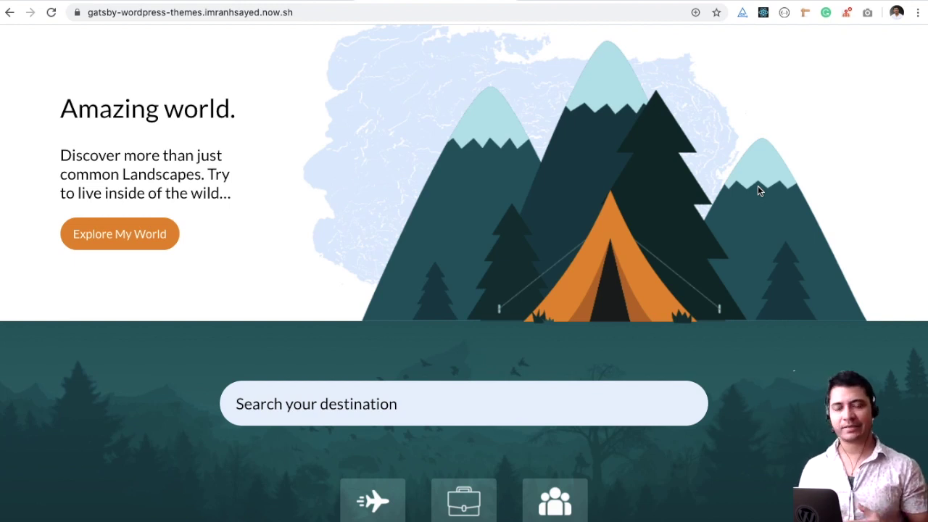
scroll(758, 191, up, 2)
scroll(759, 191, down, 6)
scroll(560, 244, up, 2)
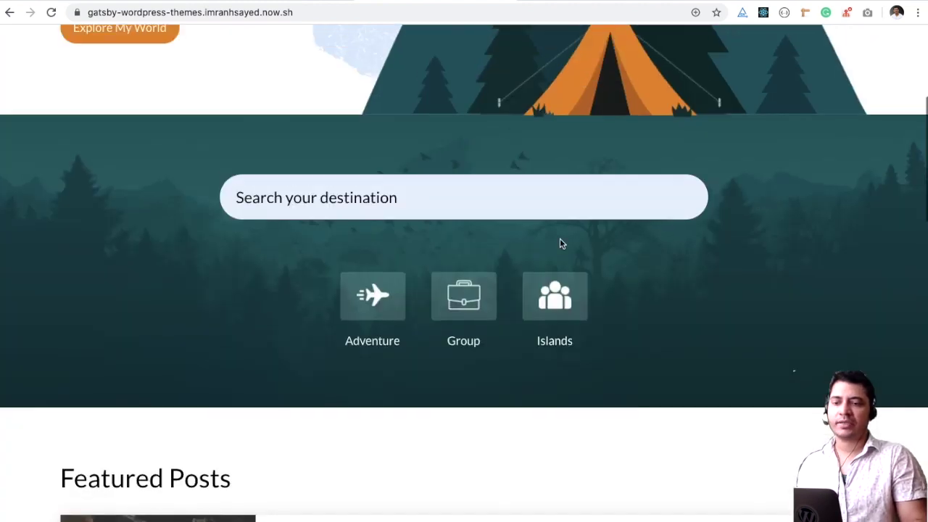
click(381, 342)
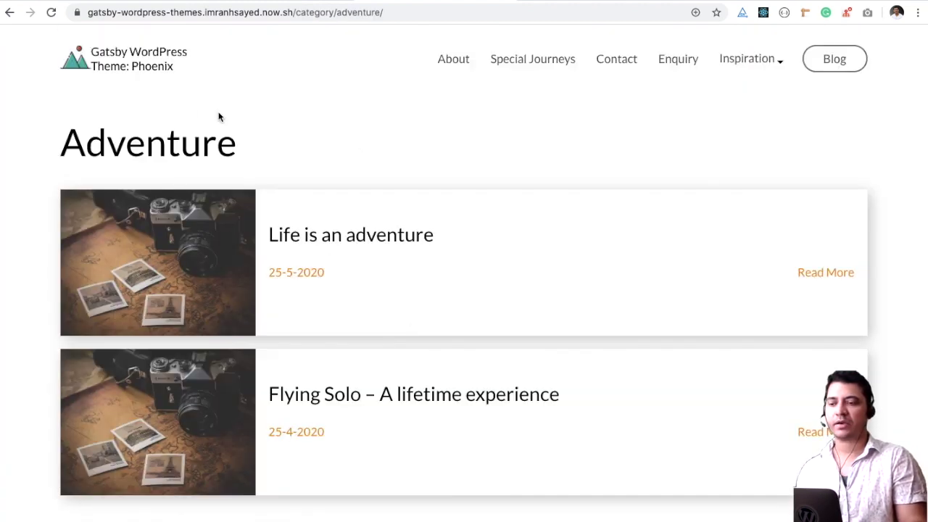
scroll(376, 182, up, 2)
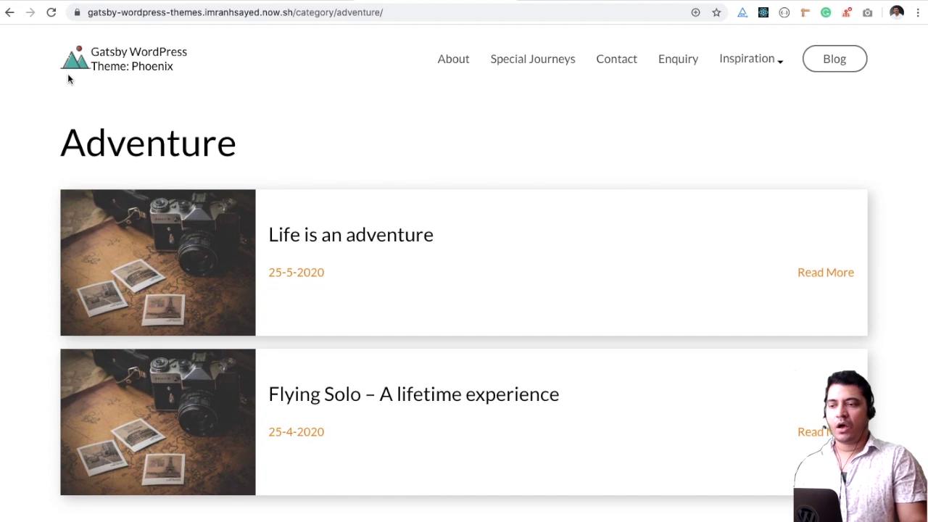
click(73, 60)
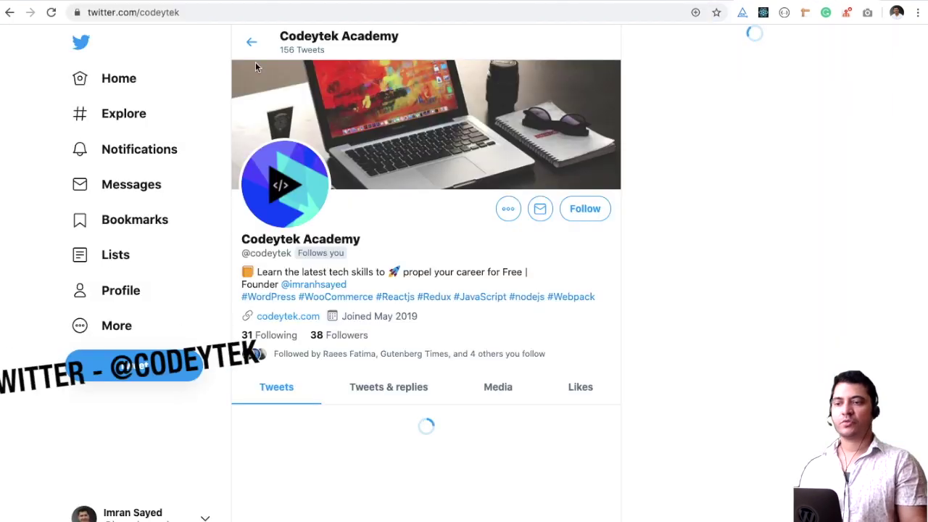
Select part of the Twitter profile's web address and scroll the gatsby-wordpress-themes README.
click(156, 14)
double_click(156, 14)
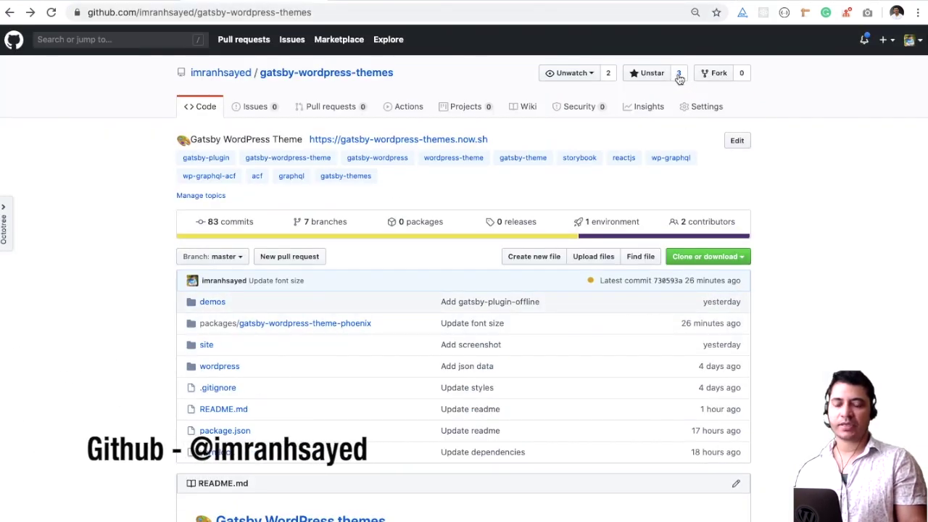
scroll(615, 242, down, 6)
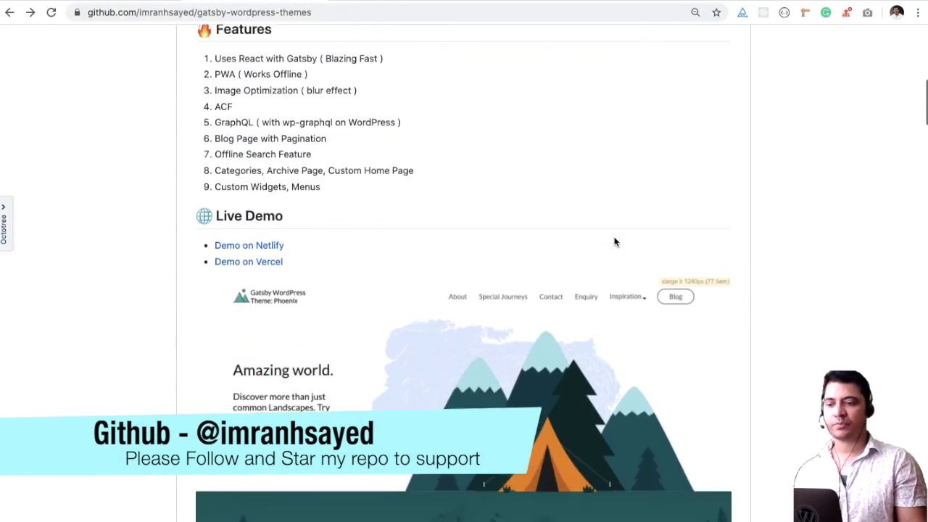
scroll(613, 242, up, 10)
Open the repository owner's profile, enlarge it, open Edit profile, then reload the page.
click(207, 76)
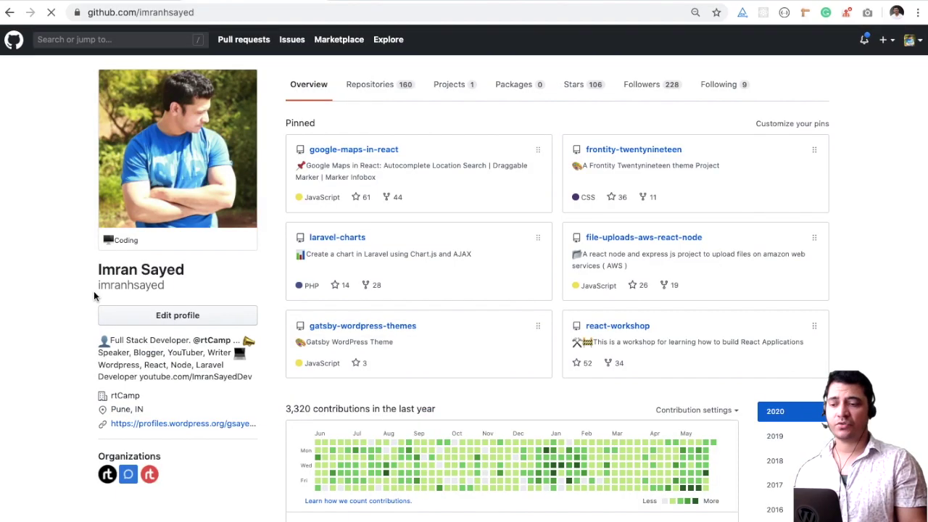
key(super+plus)
key(super+plus)
click(177, 317)
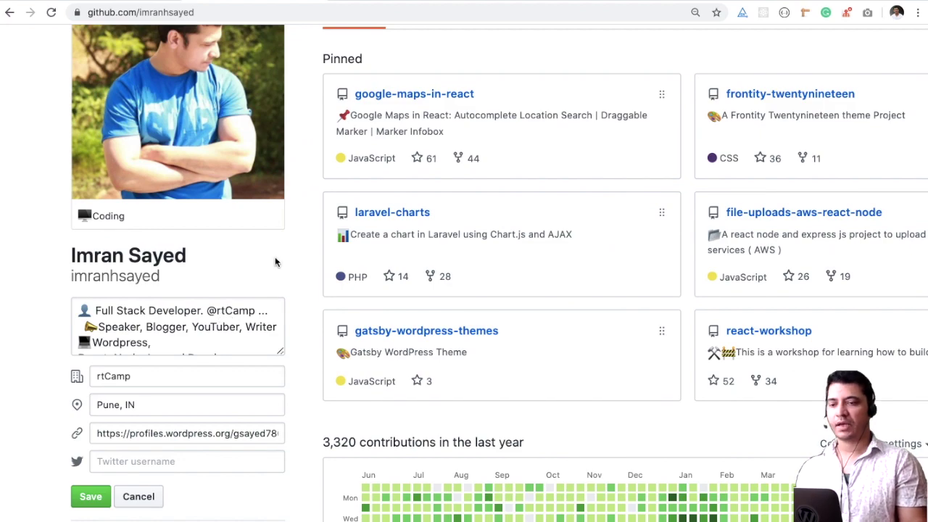
scroll(275, 256, up, 2)
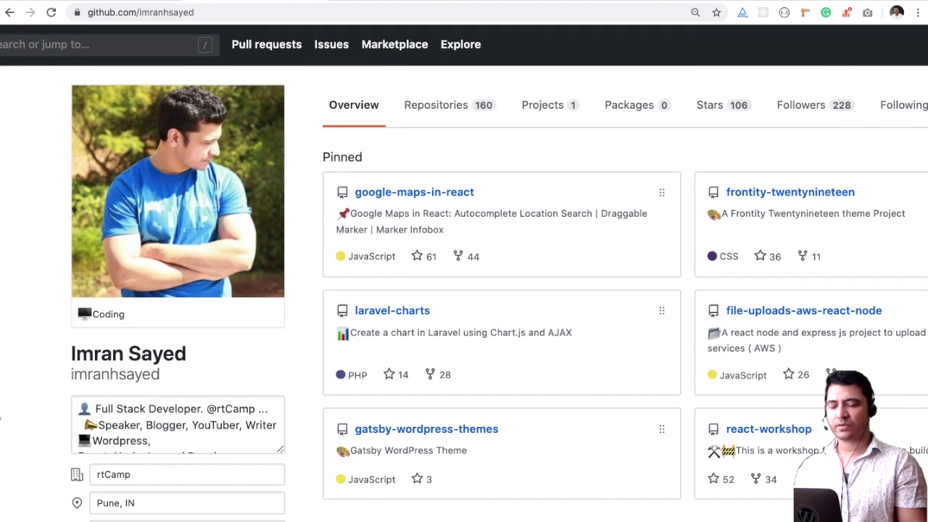
key(super+r)
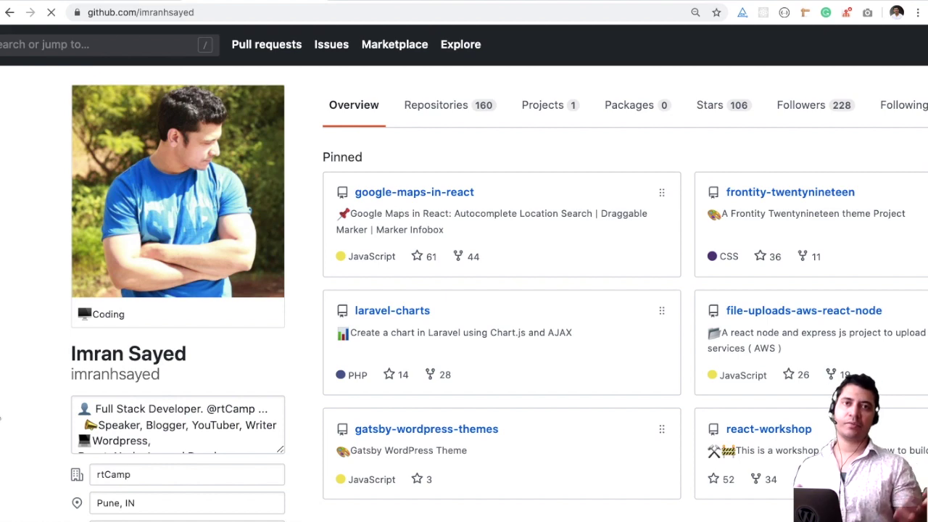